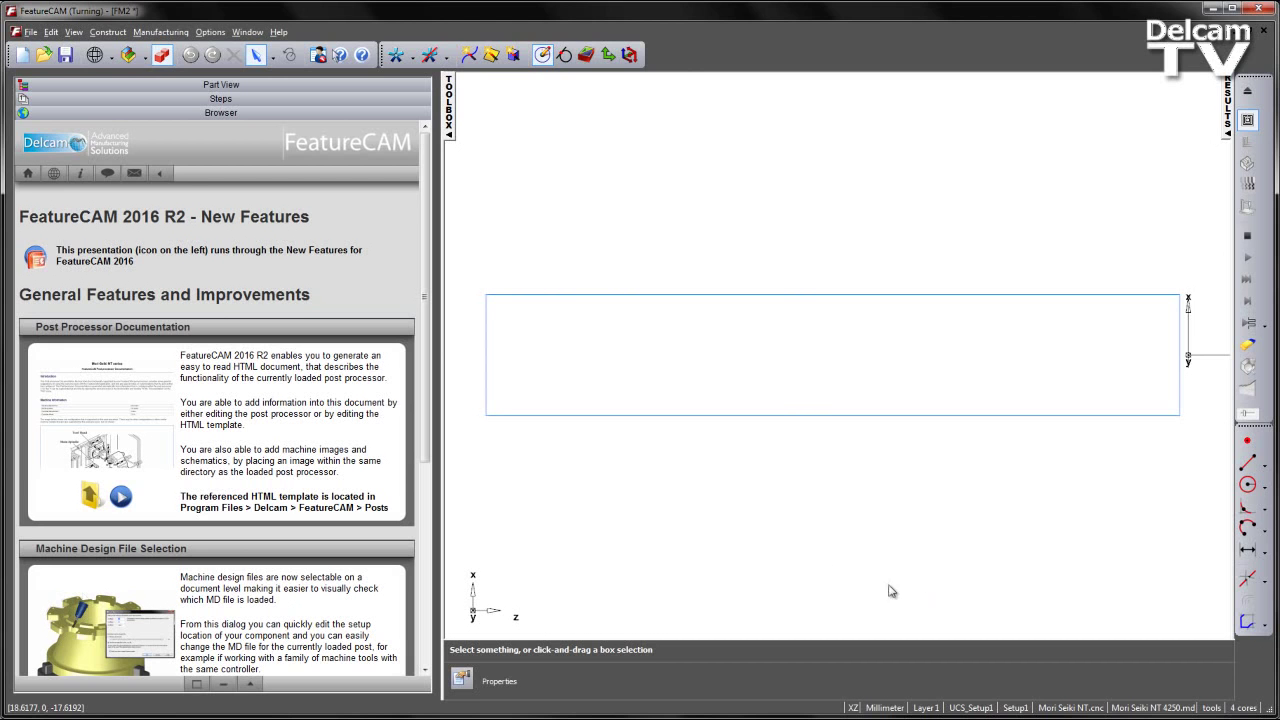
- Generate template-based HTML documentation for the Mori Seiki NT post, save it as Mori Seiki NT.html, and close the post editor and options
double_click(1071, 708)
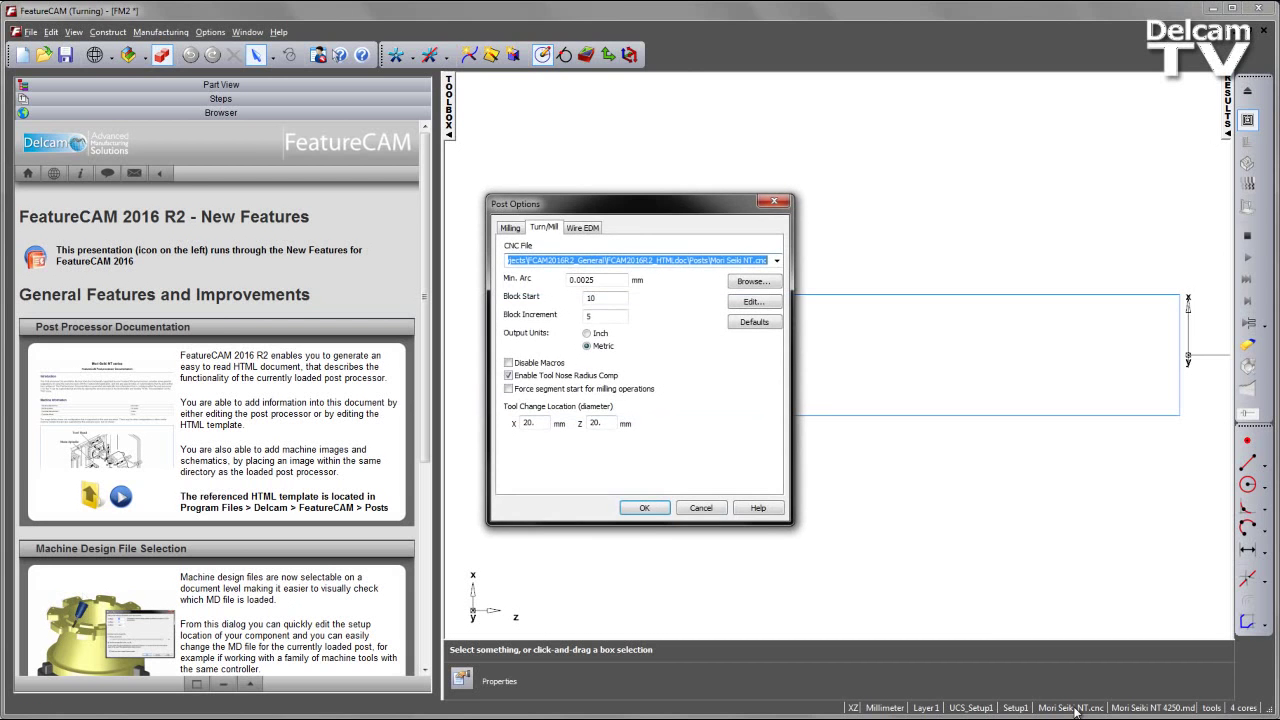
click(746, 303)
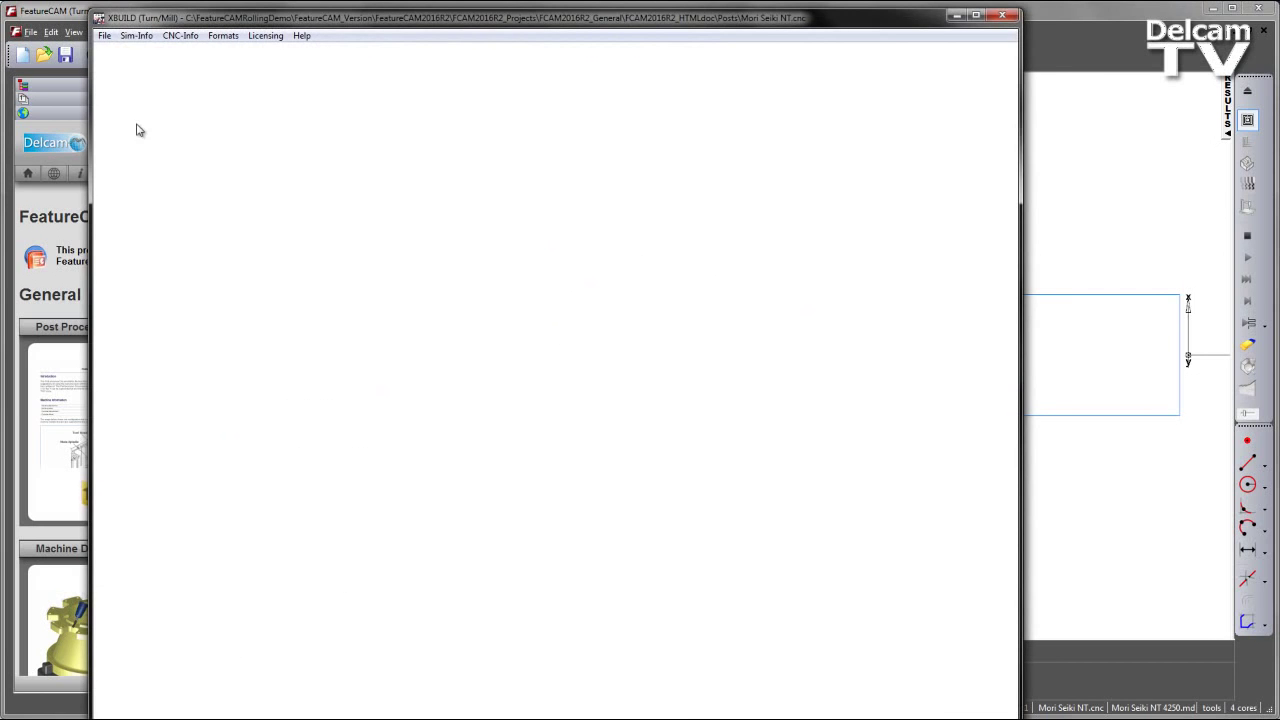
click(104, 35)
mouse_move(240, 102)
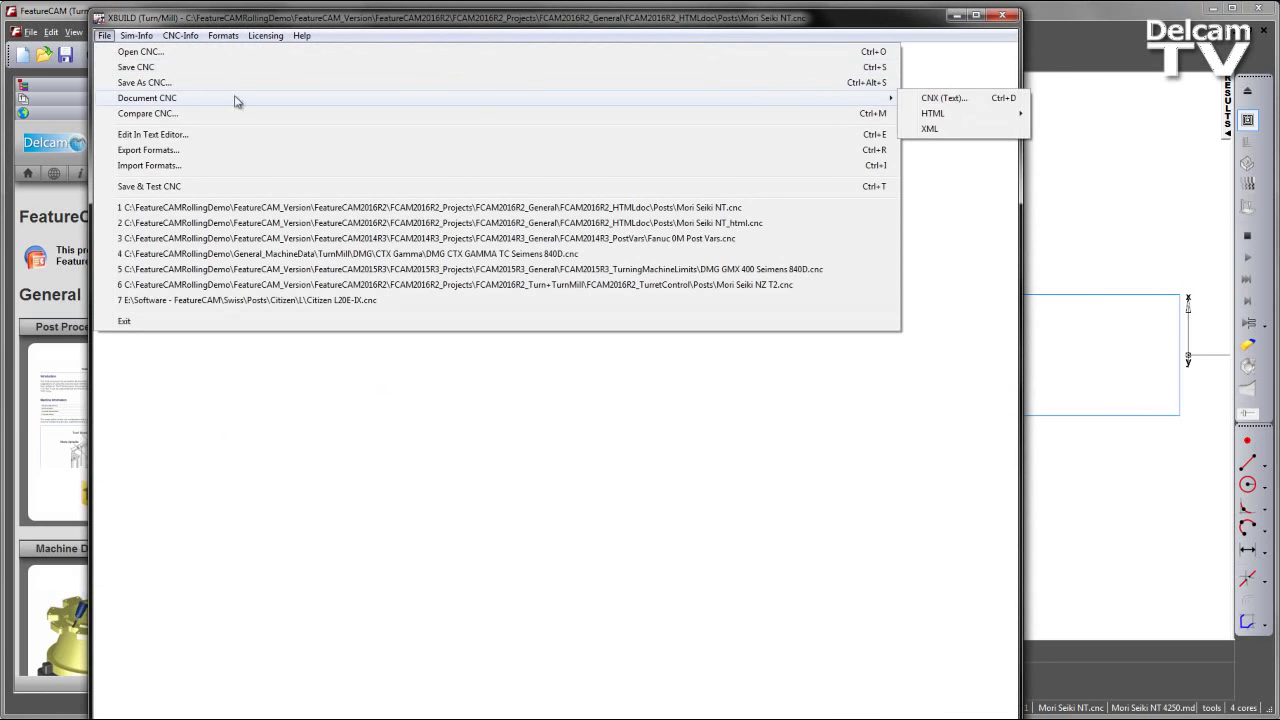
mouse_move(966, 117)
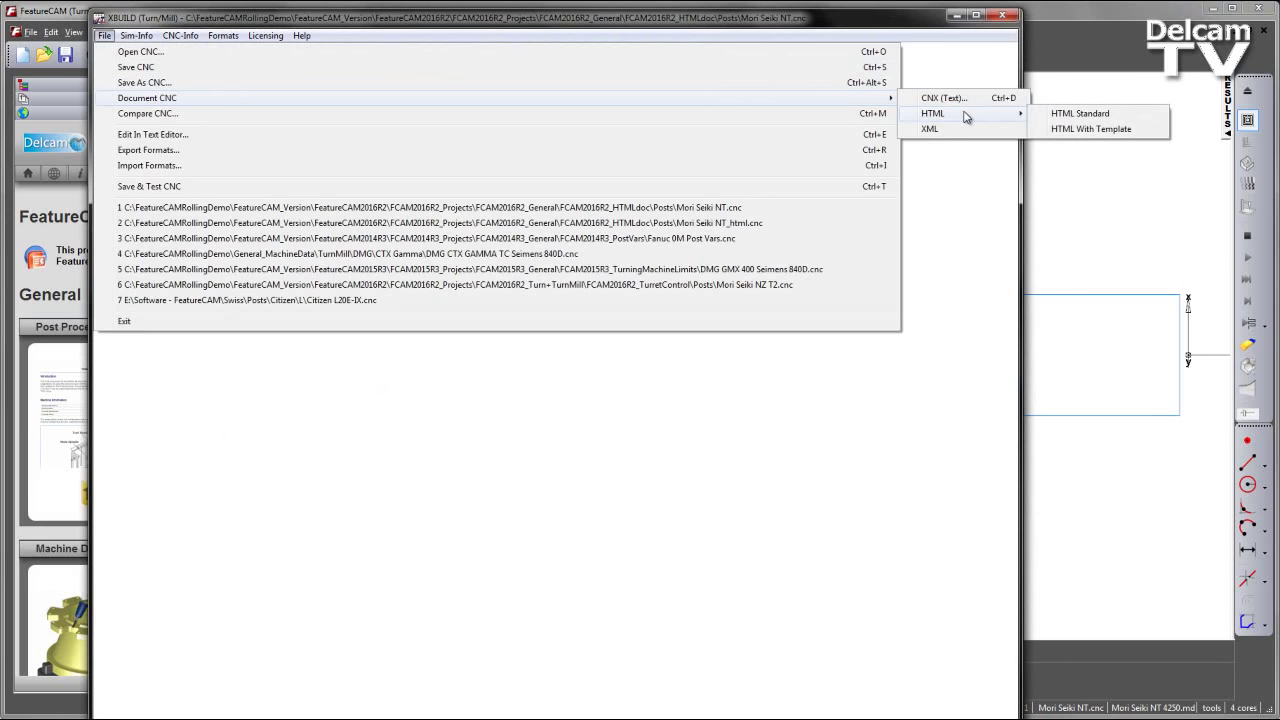
click(1093, 130)
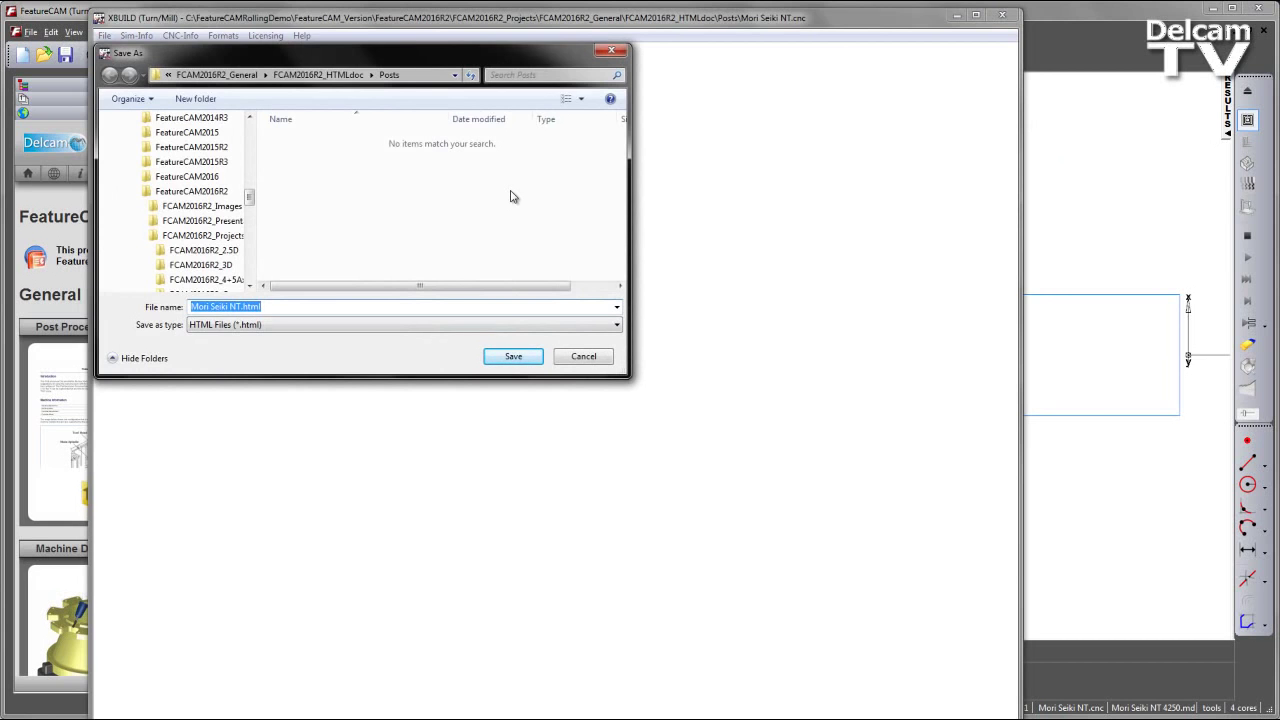
click(513, 356)
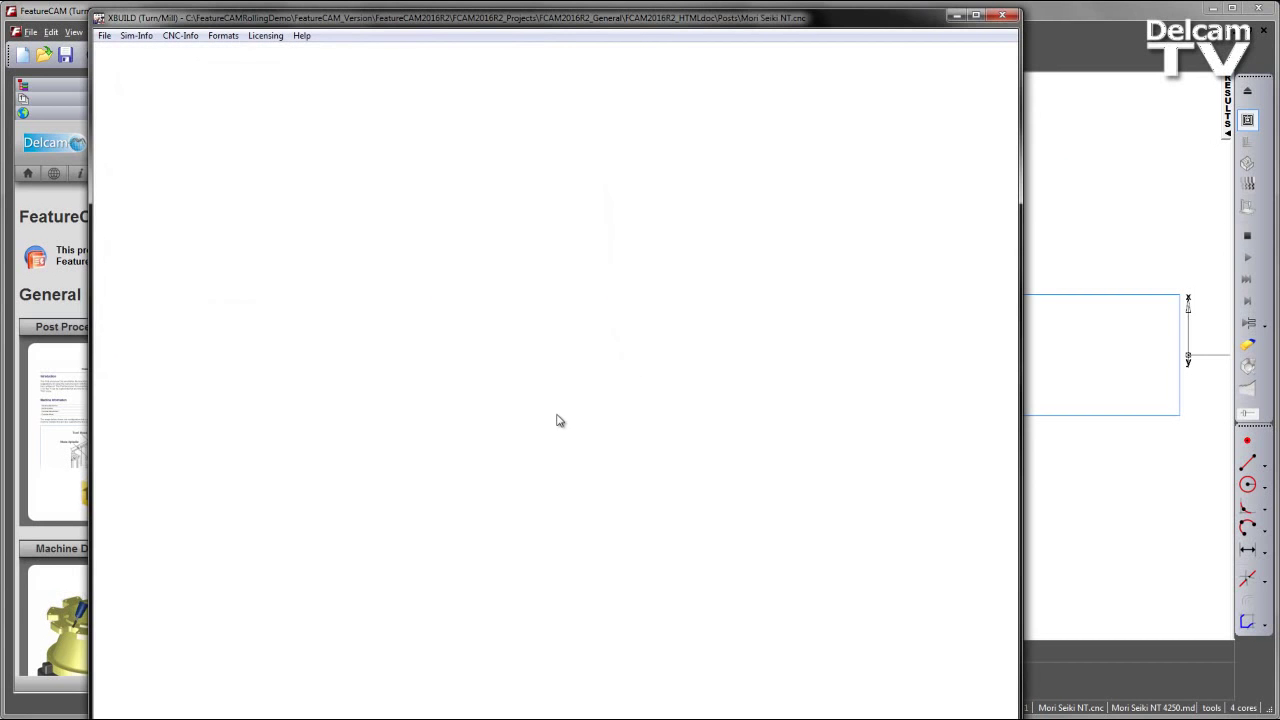
click(1007, 17)
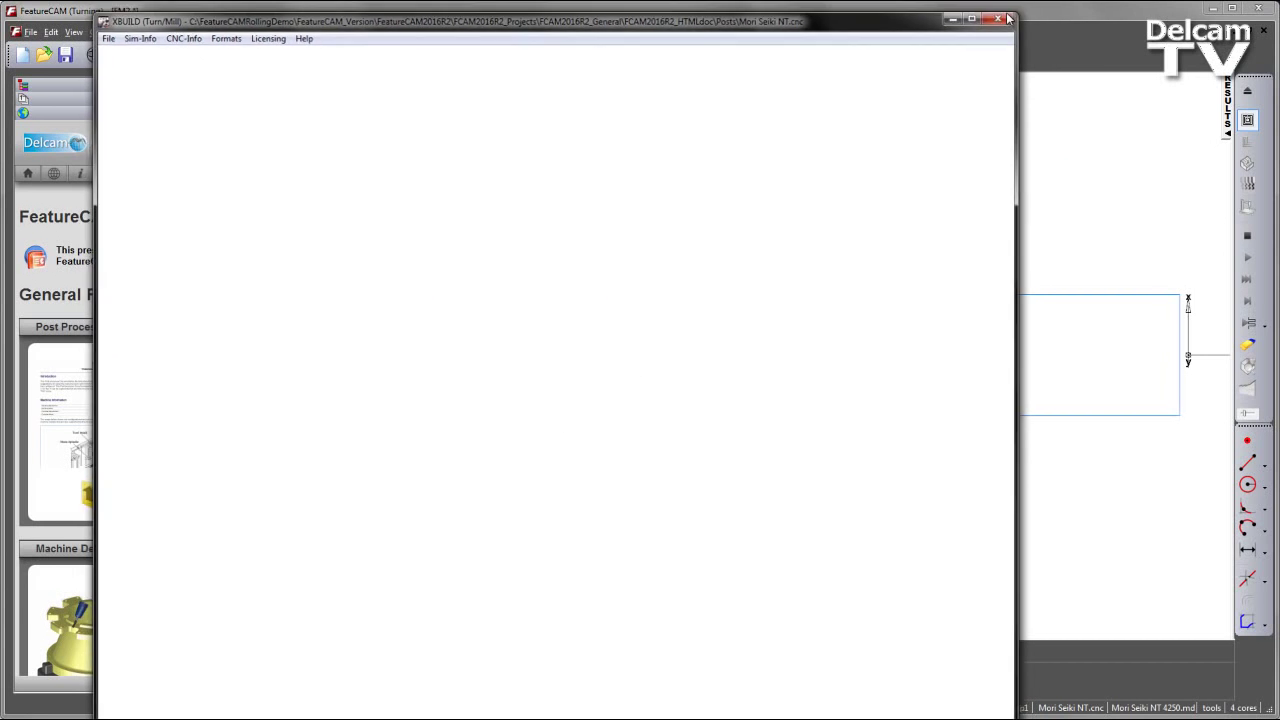
click(701, 508)
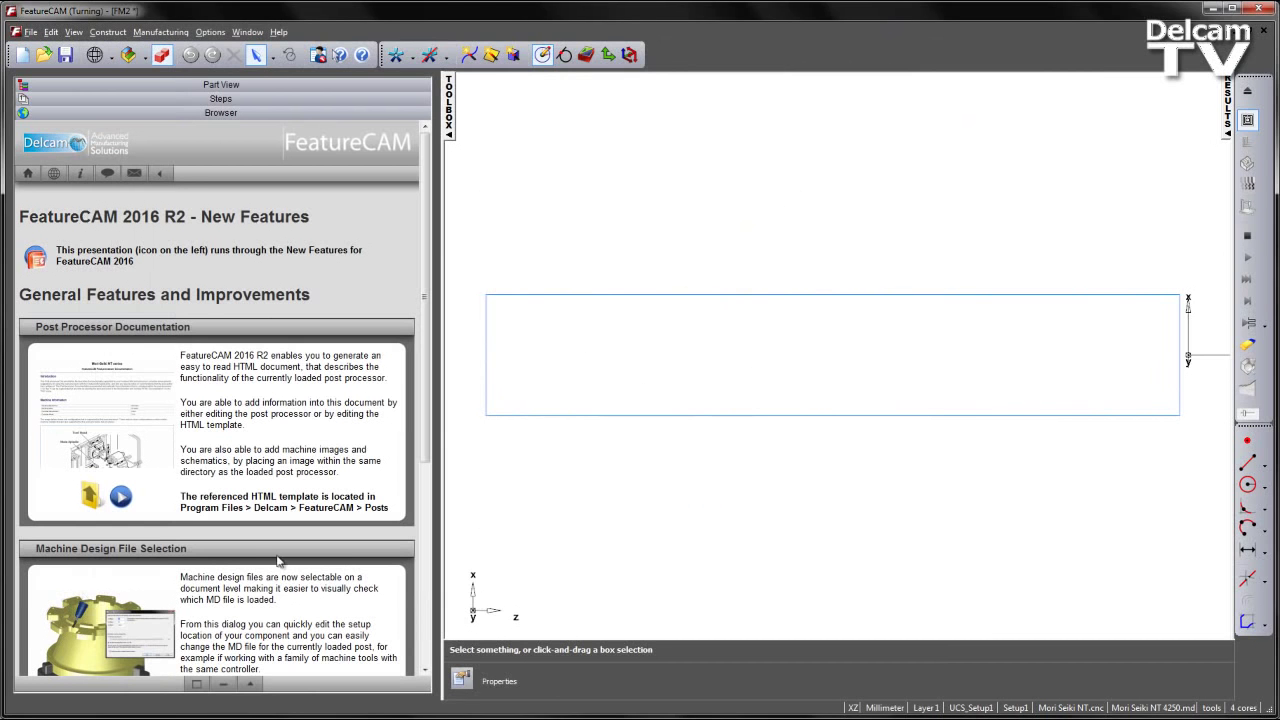
- Open Mori Seiki NT.html from the Posts folder and review its machine, turret, coolant, feeds, cycle and post option sections
click(89, 503)
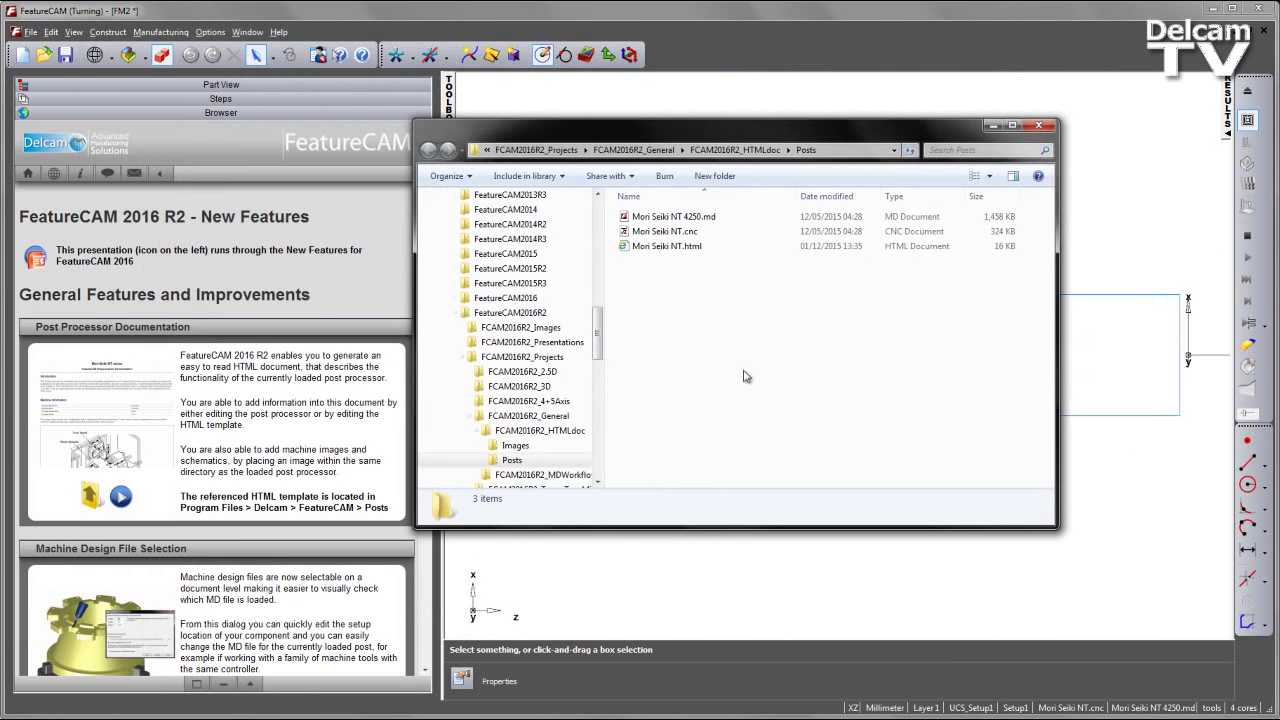
click(665, 247)
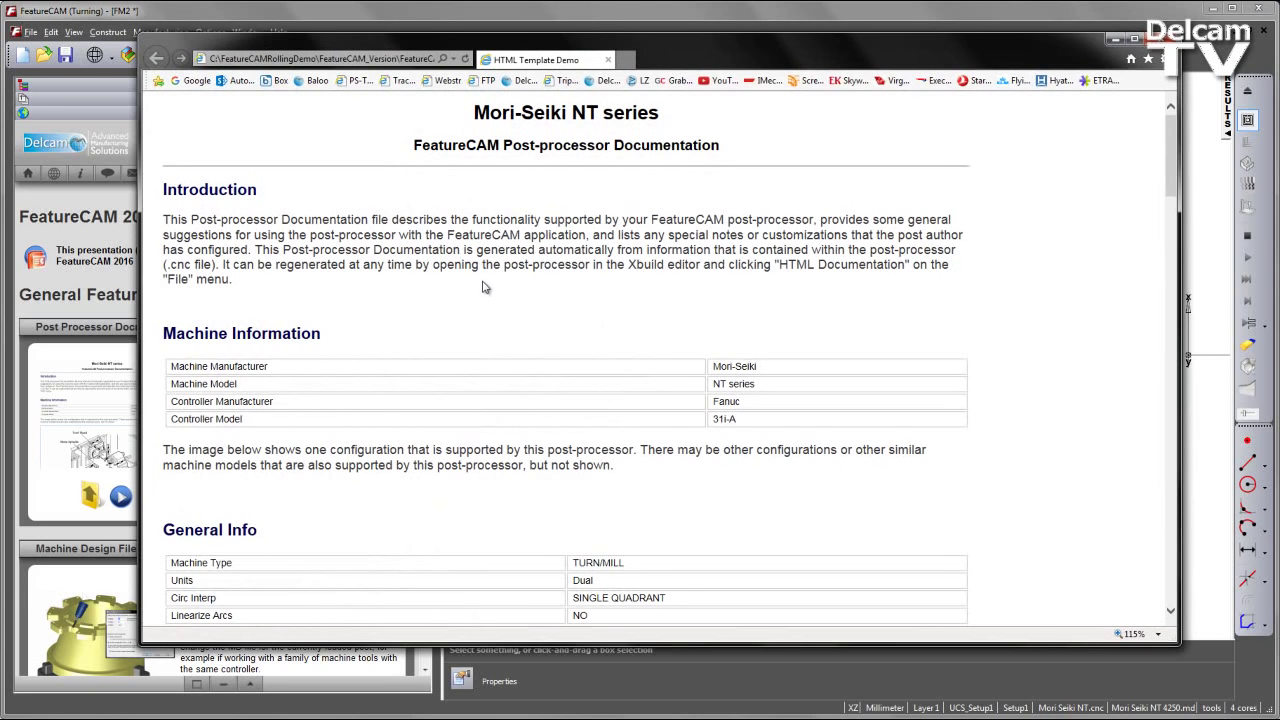
scroll(536, 306, down, 2)
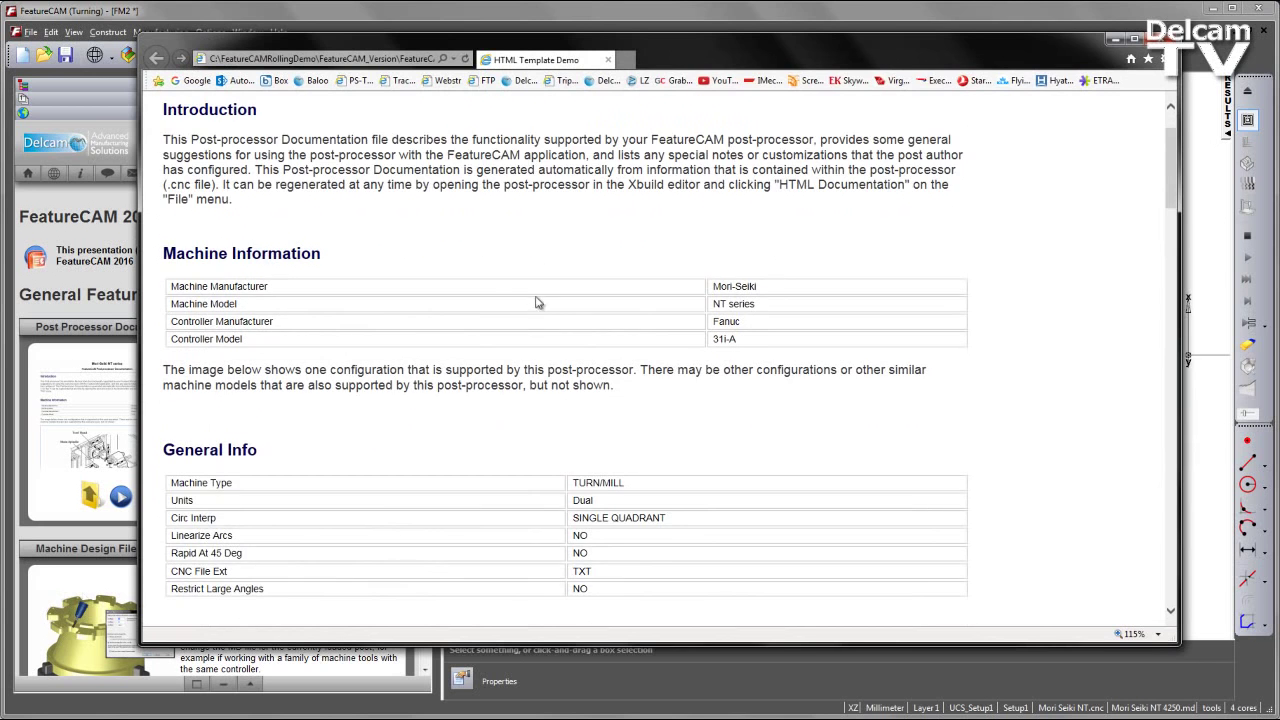
scroll(530, 237, down, 1)
scroll(516, 275, down, 1)
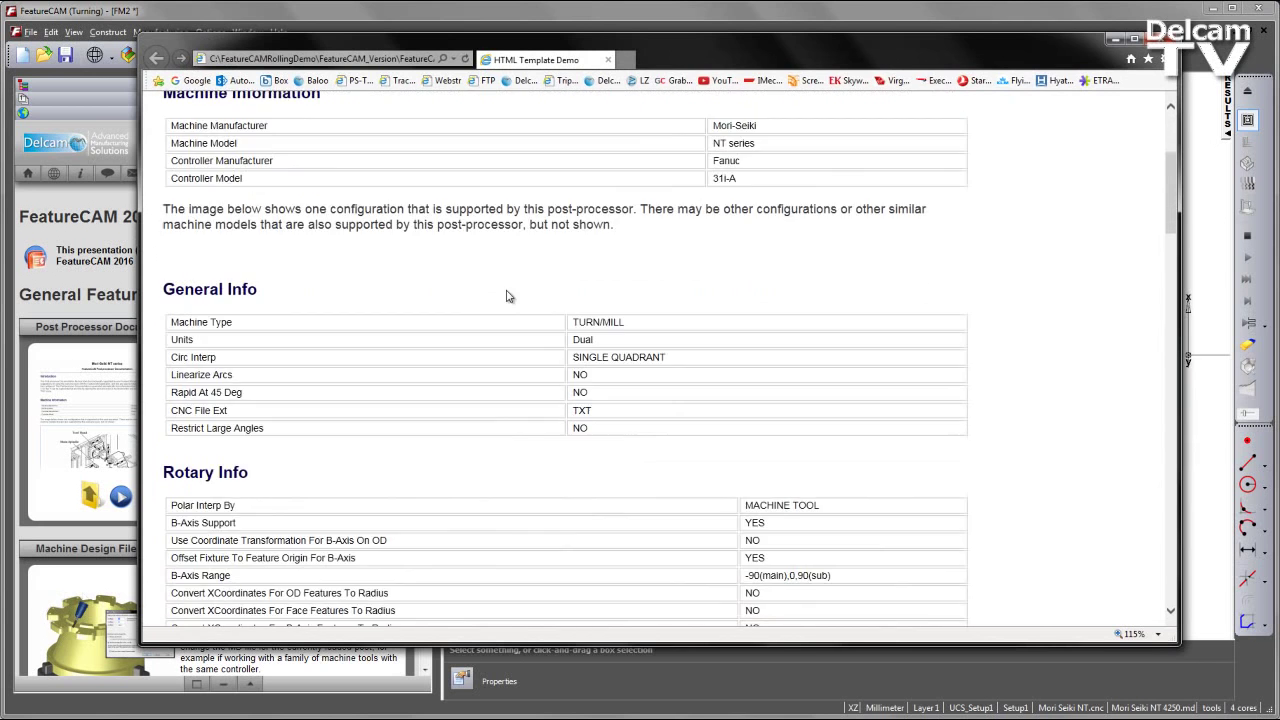
scroll(506, 330, down, 2)
scroll(503, 338, down, 10)
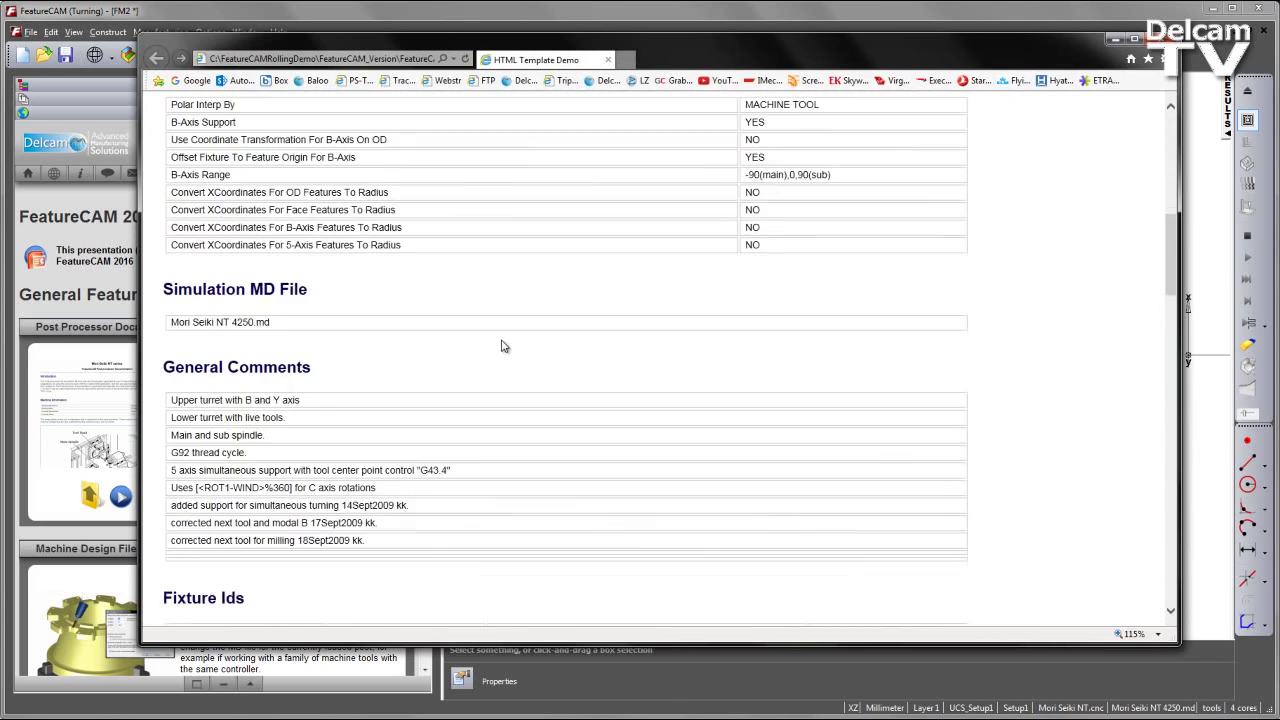
scroll(490, 293, down, 8)
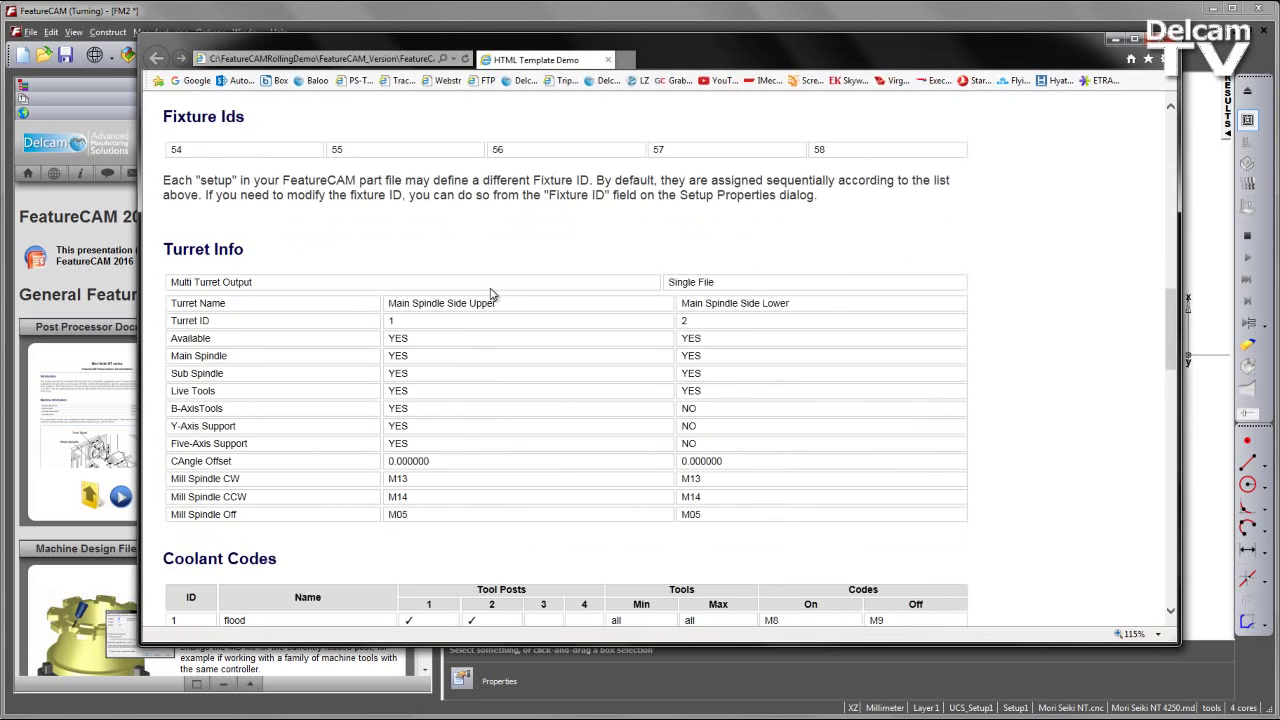
scroll(395, 308, down, 5)
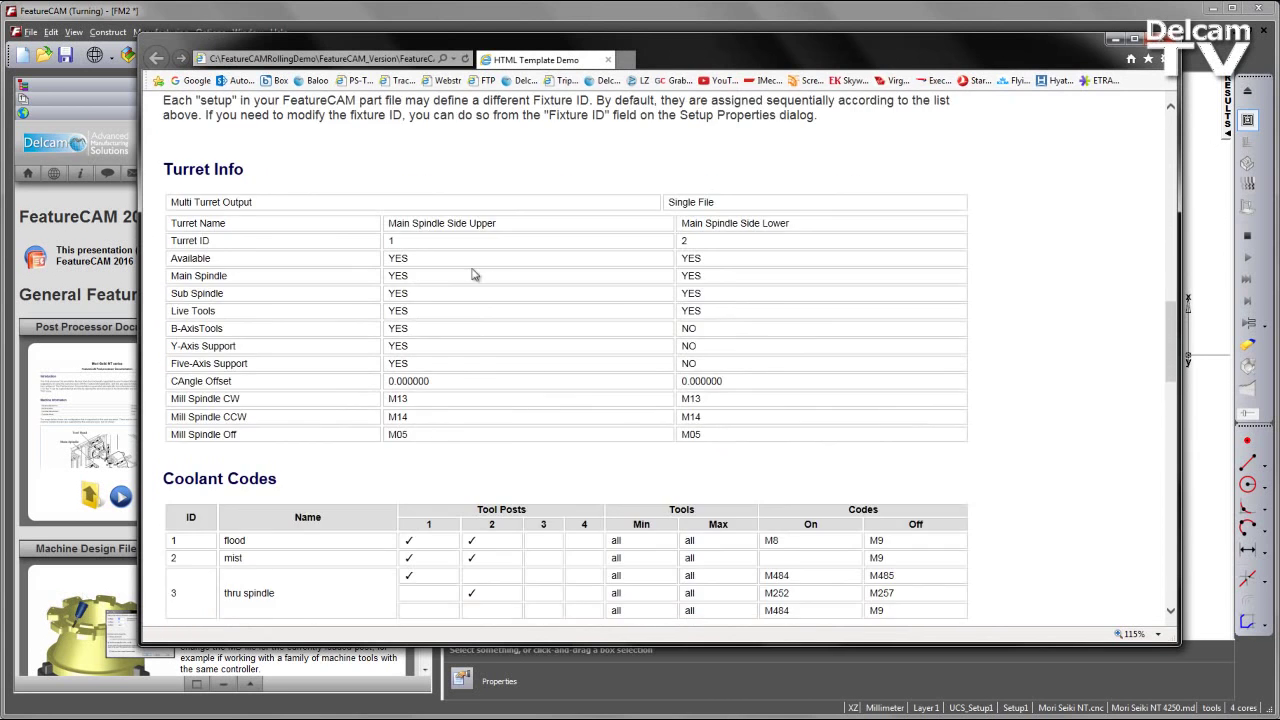
scroll(420, 319, down, 4)
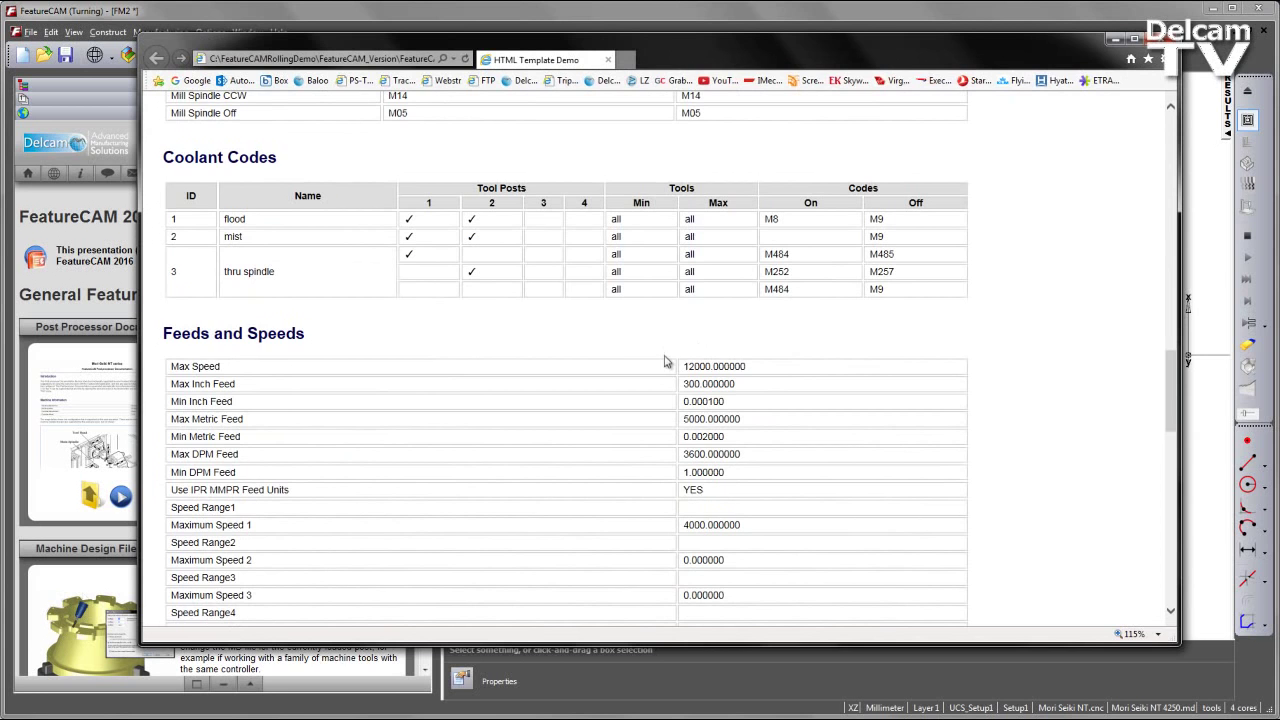
scroll(560, 345, down, 2)
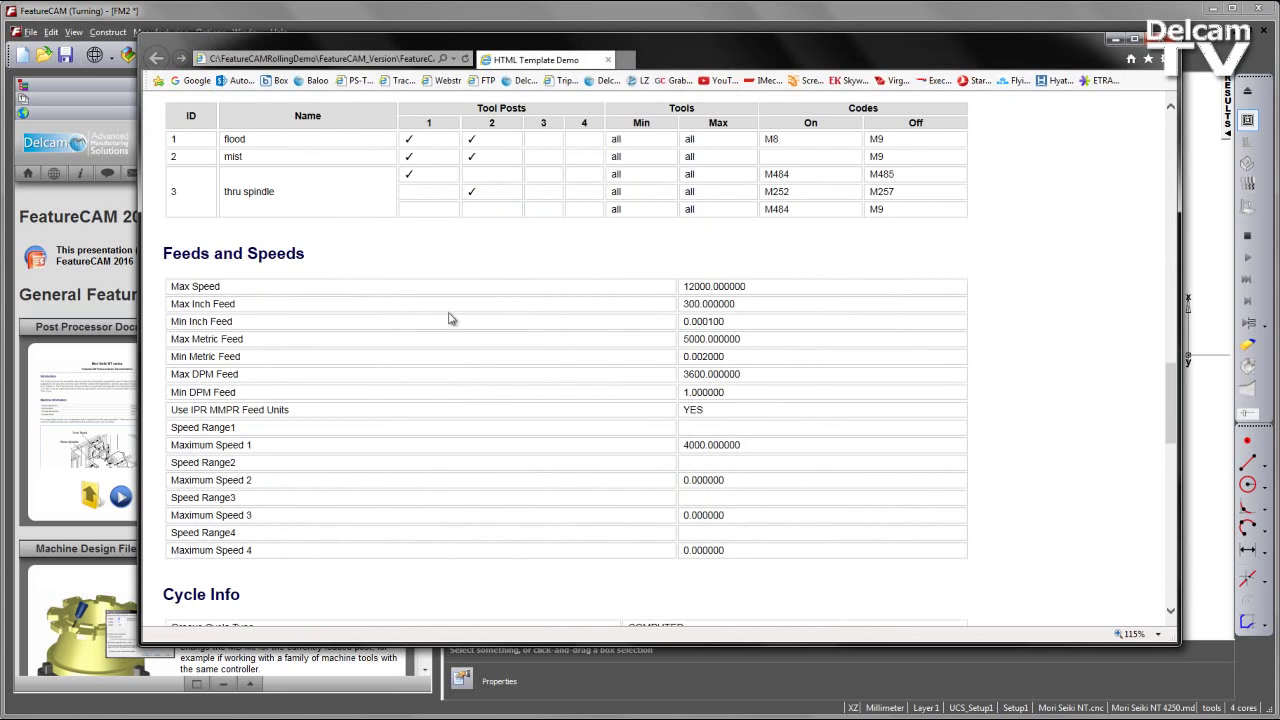
scroll(512, 432, down, 2)
scroll(540, 440, down, 11)
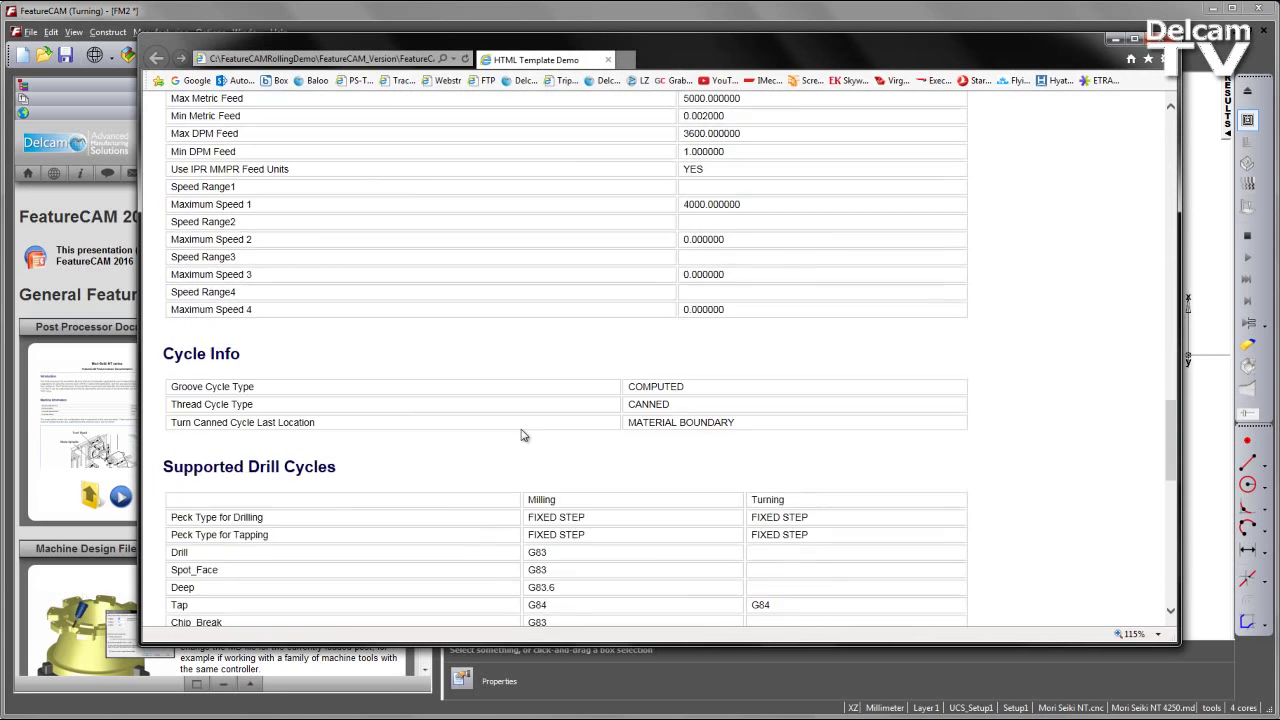
scroll(591, 410, down, 1)
scroll(591, 410, down, 11)
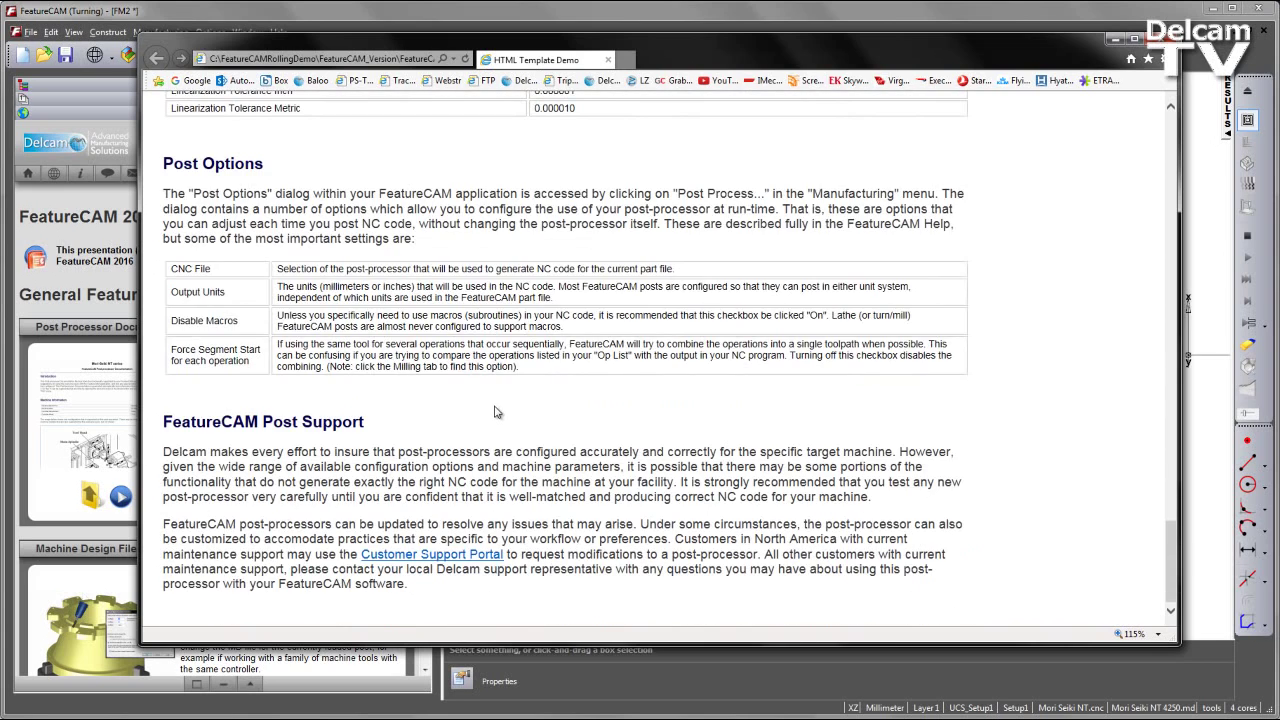
middle_click(566, 62)
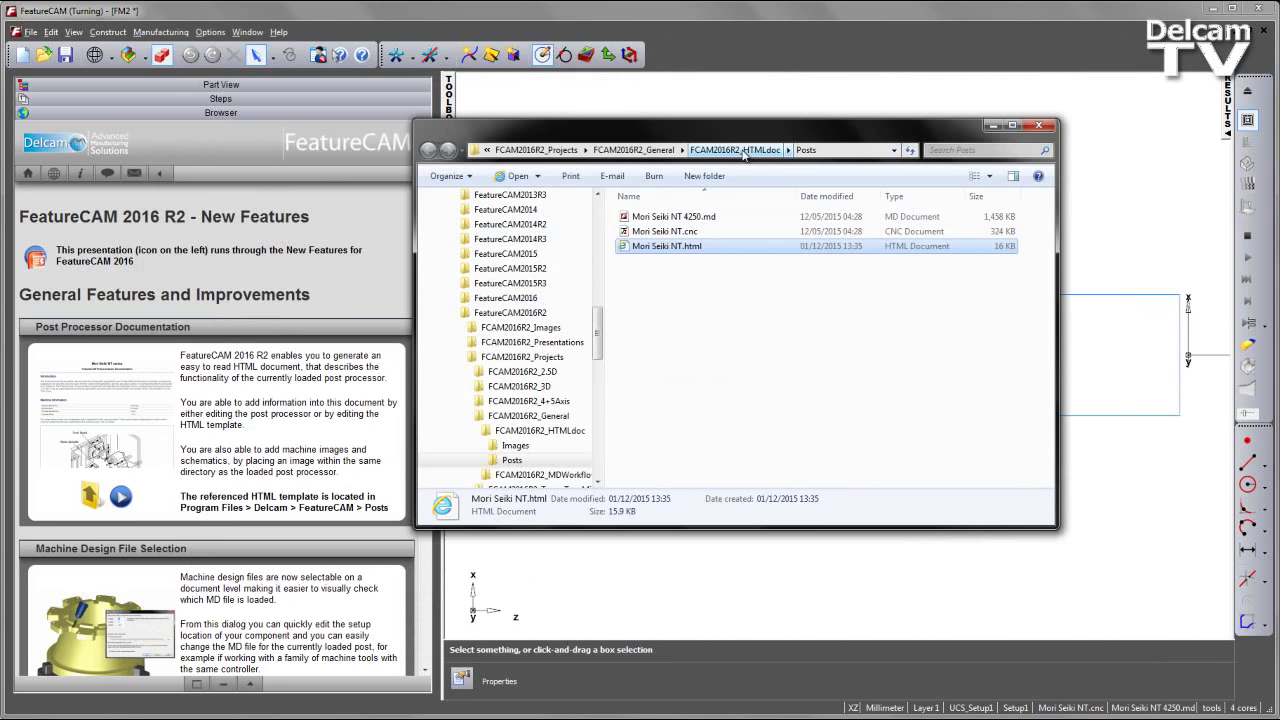
- Copy Machine Image.jpg and Machine Schematic.jpg from the Images folder of FCAM2016R2_HTMLdoc
click(710, 287)
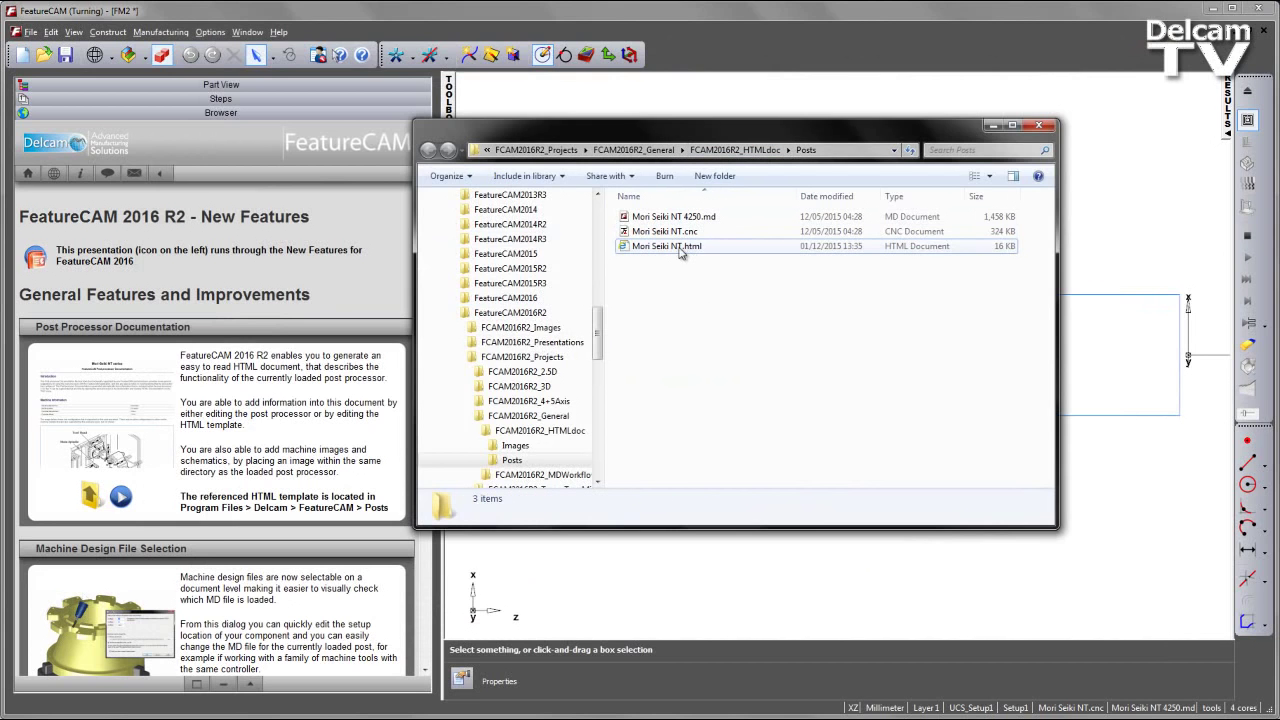
click(725, 150)
double_click(671, 220)
drag(652, 275, 720, 222)
right_click(722, 220)
click(765, 414)
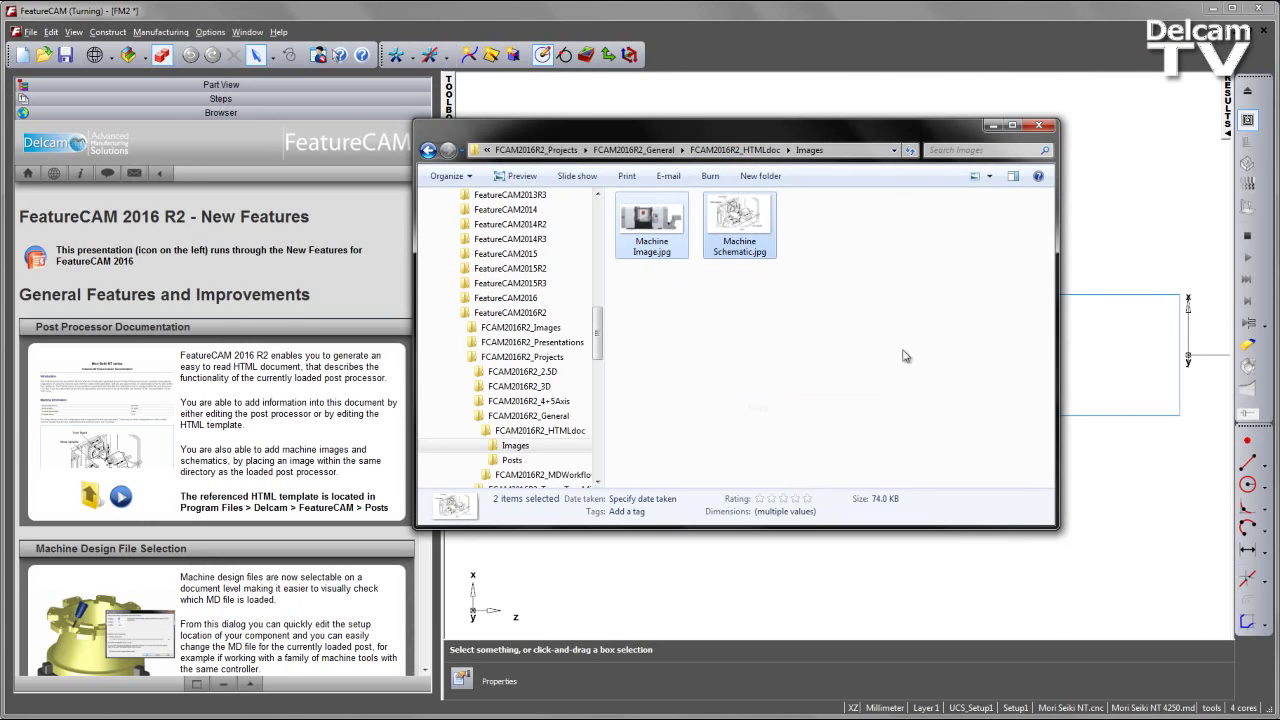
- Paste the two copied machine images into the Posts folder and close the folder window
click(735, 150)
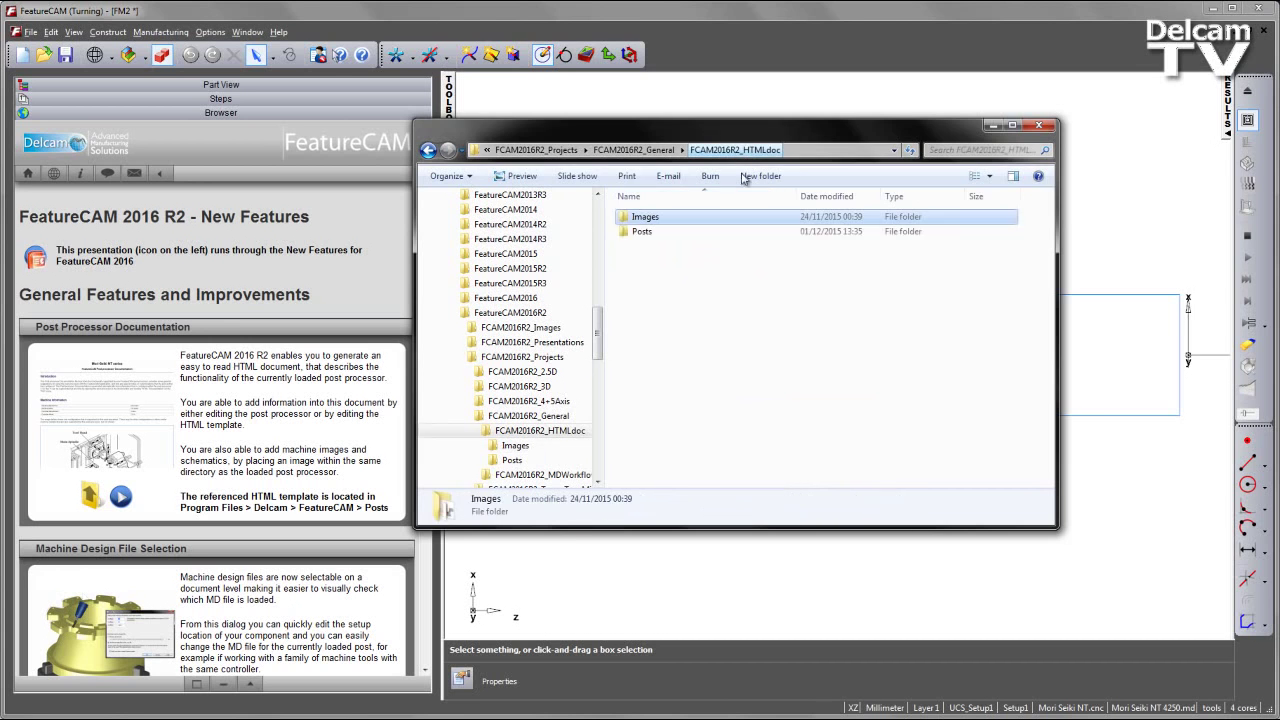
double_click(677, 235)
right_click(663, 284)
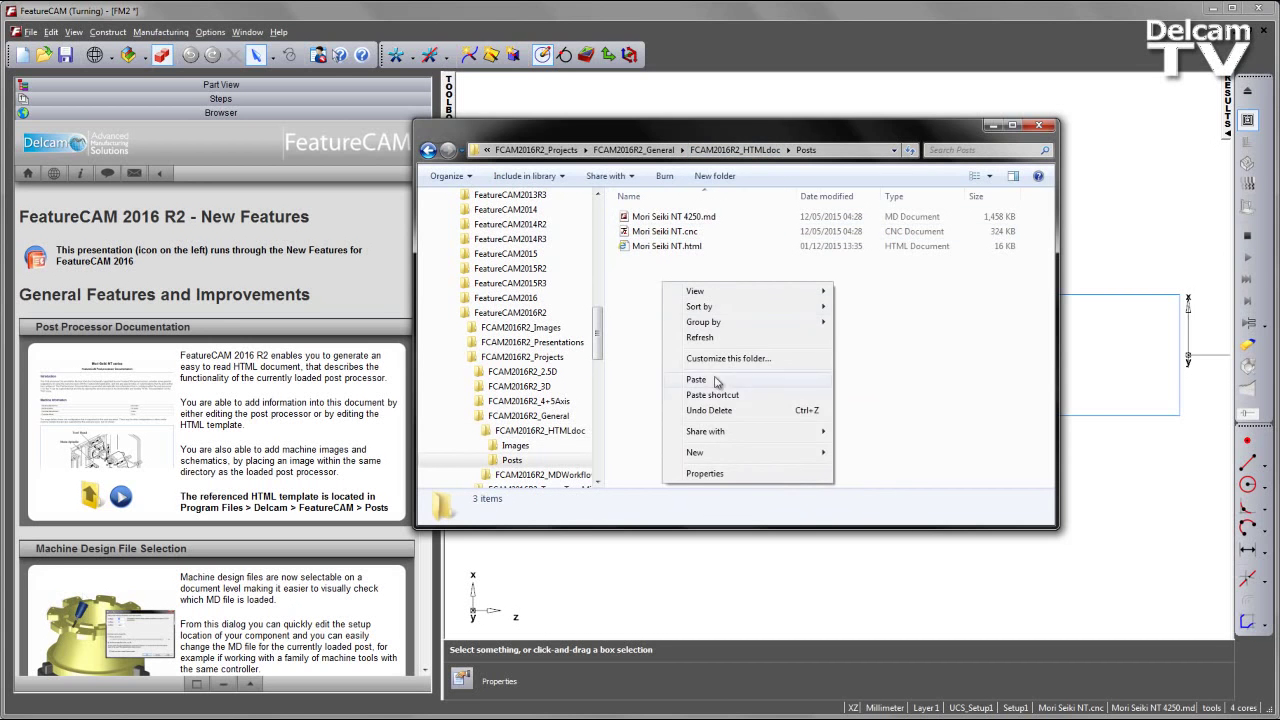
click(696, 380)
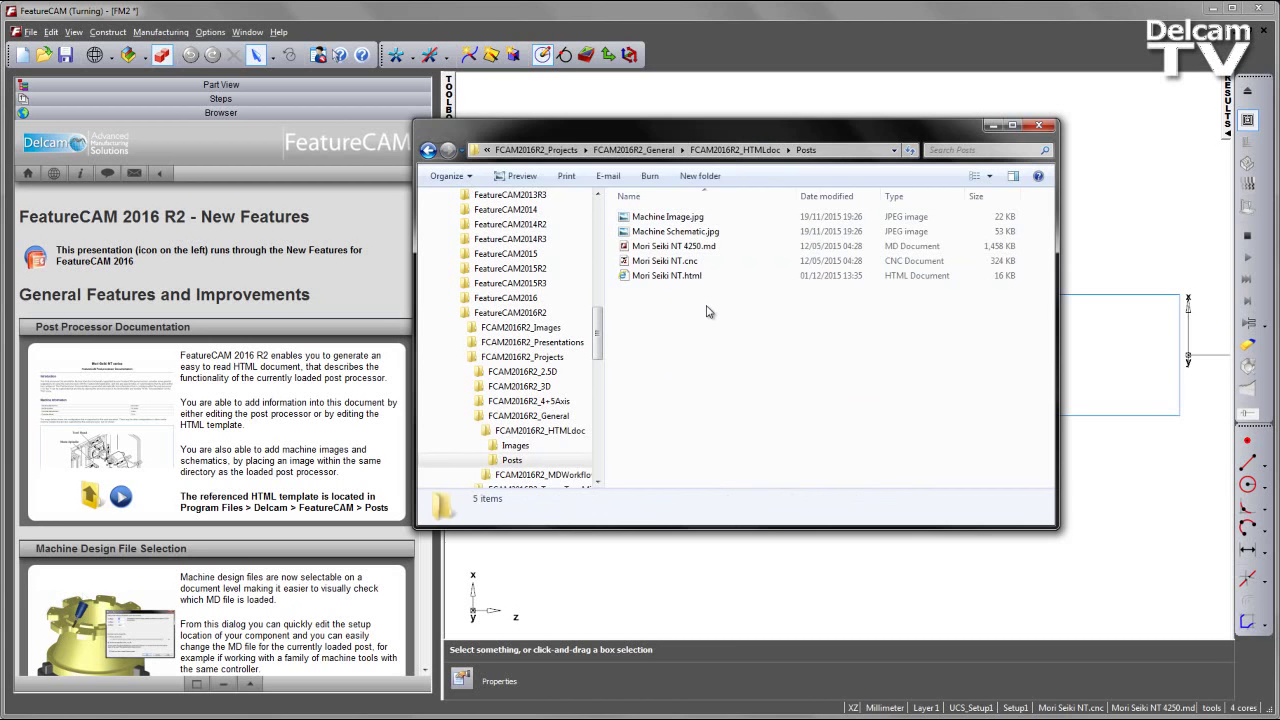
click(1043, 130)
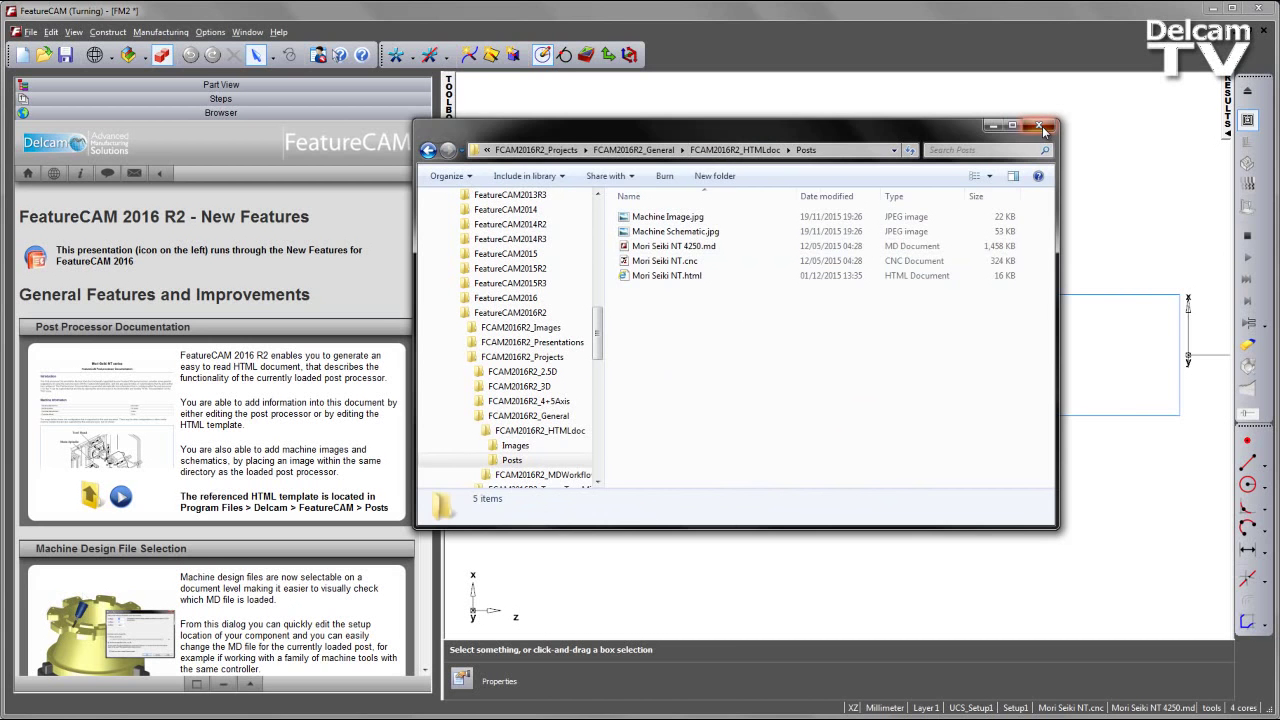
- Open the Post Variable Names settings of the Mori Seiki NT post in the XBUILD editor
double_click(1065, 712)
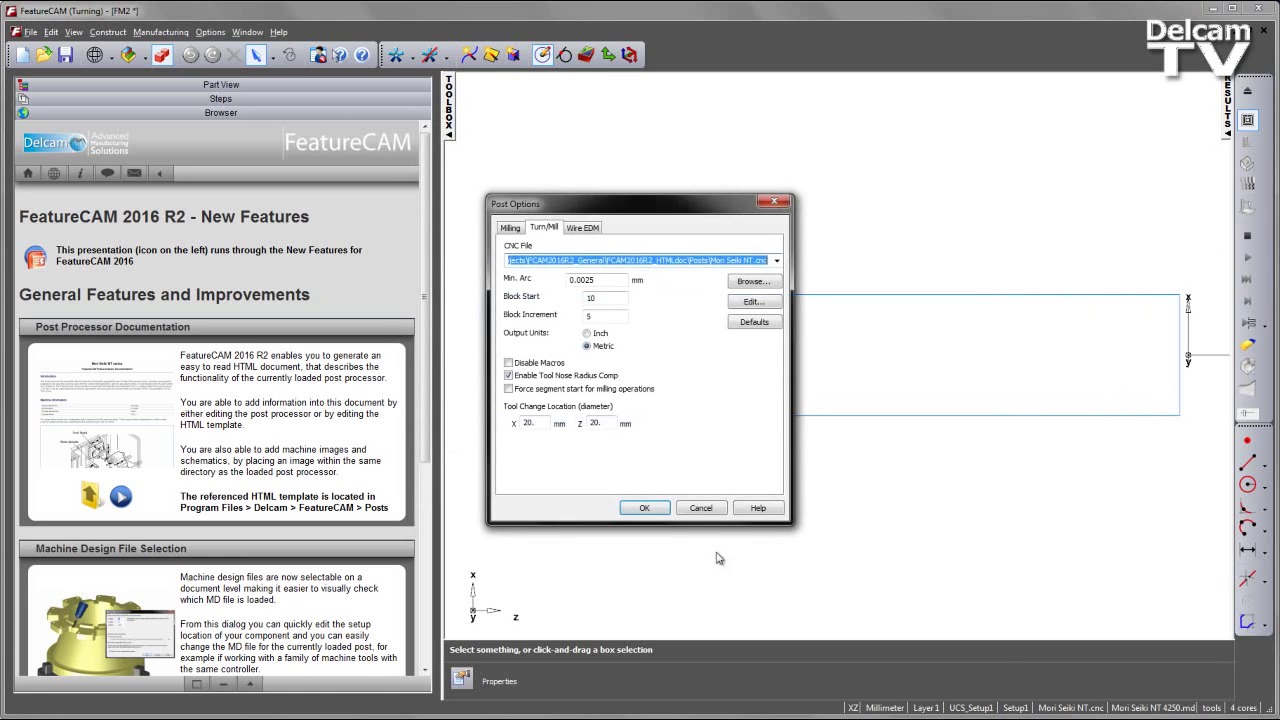
click(730, 315)
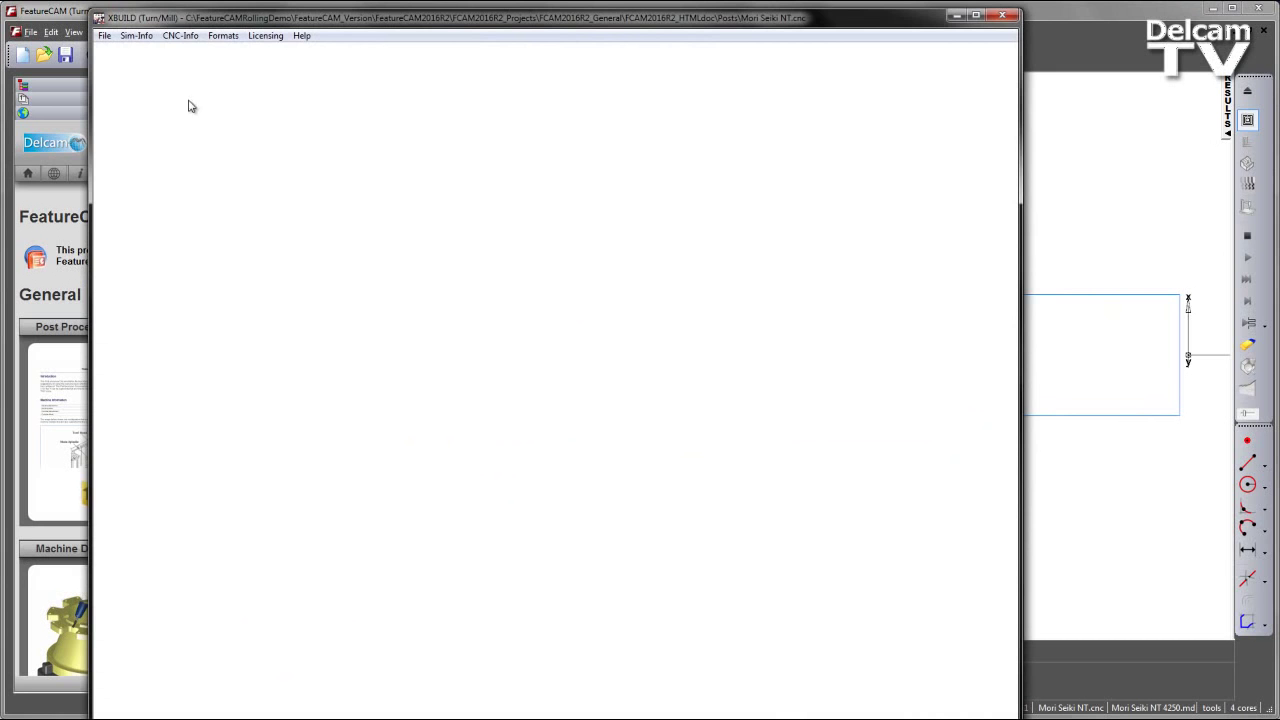
click(174, 36)
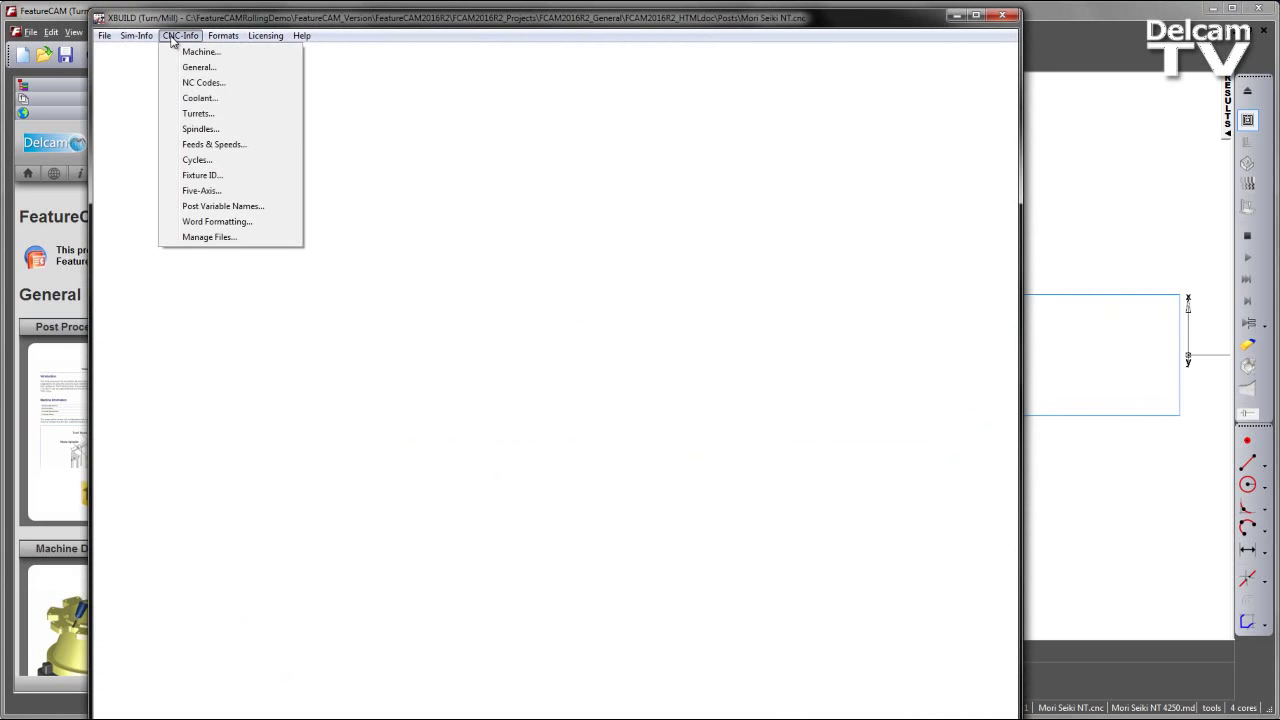
click(236, 207)
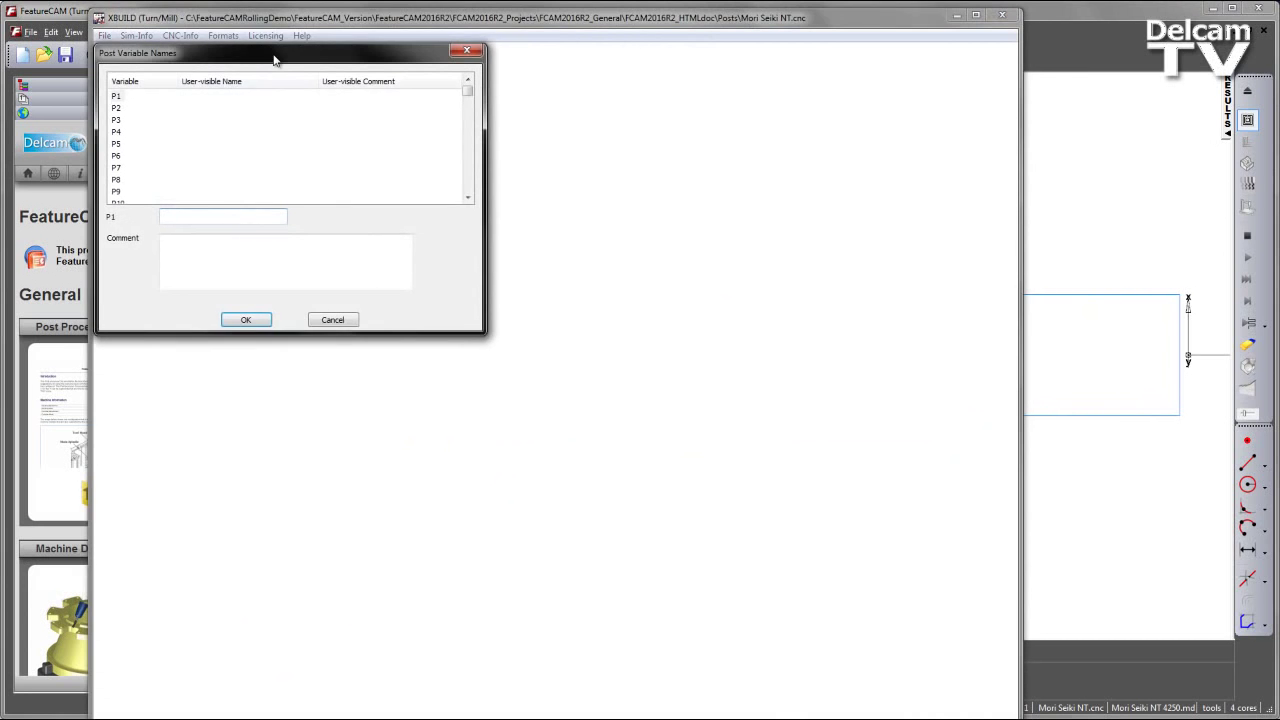
drag(274, 57, 496, 95)
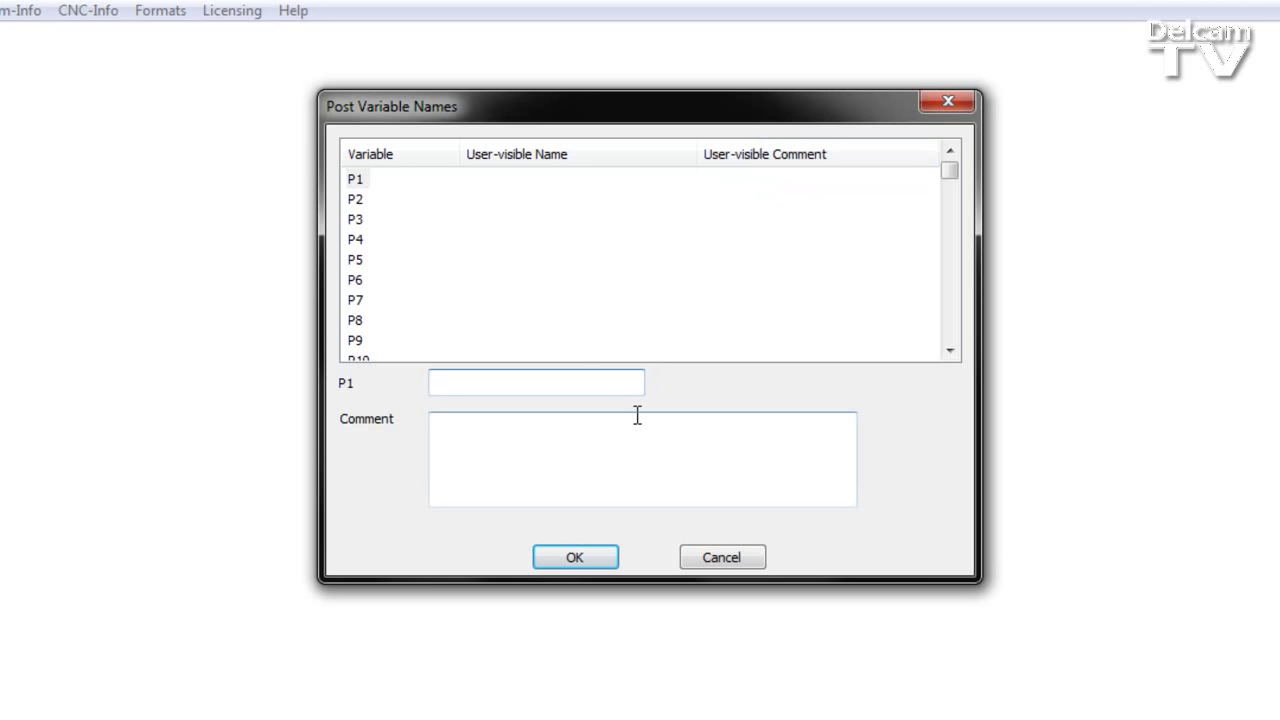
- Name post variable P1 "PartNo" and give it the comment "Part number of the component"
text(PartNo)
click(566, 460)
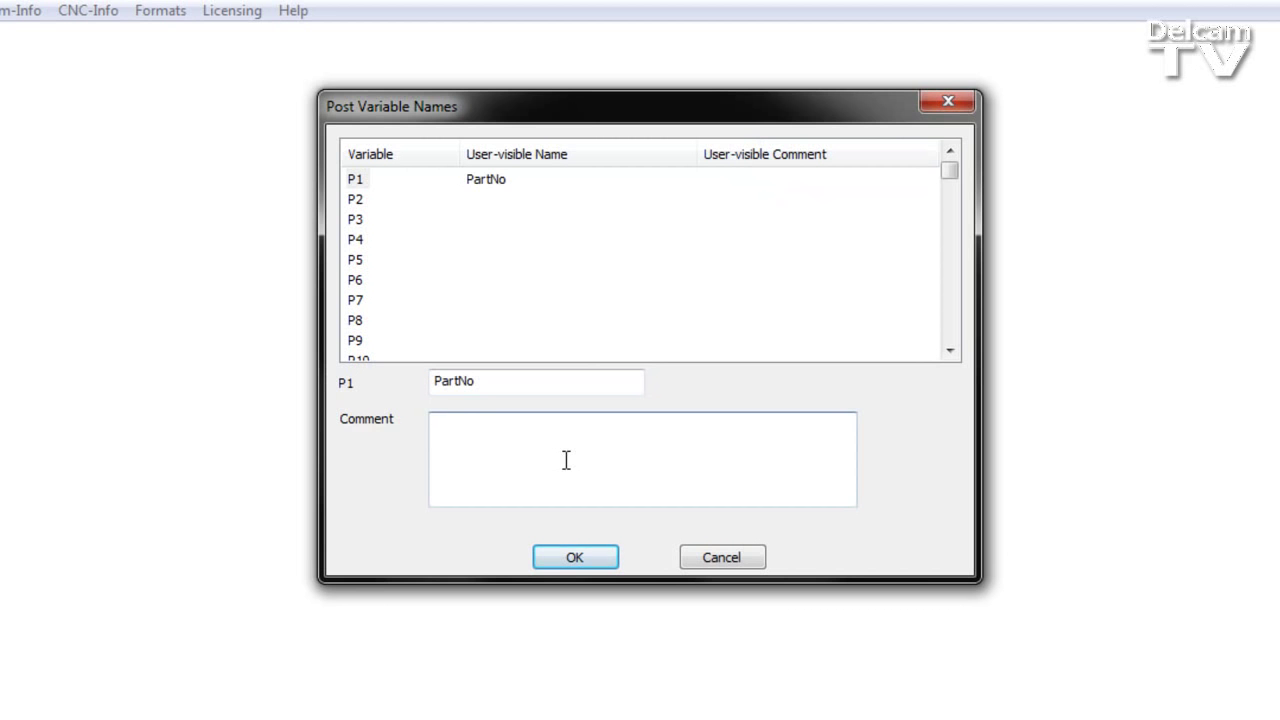
text(Part number )
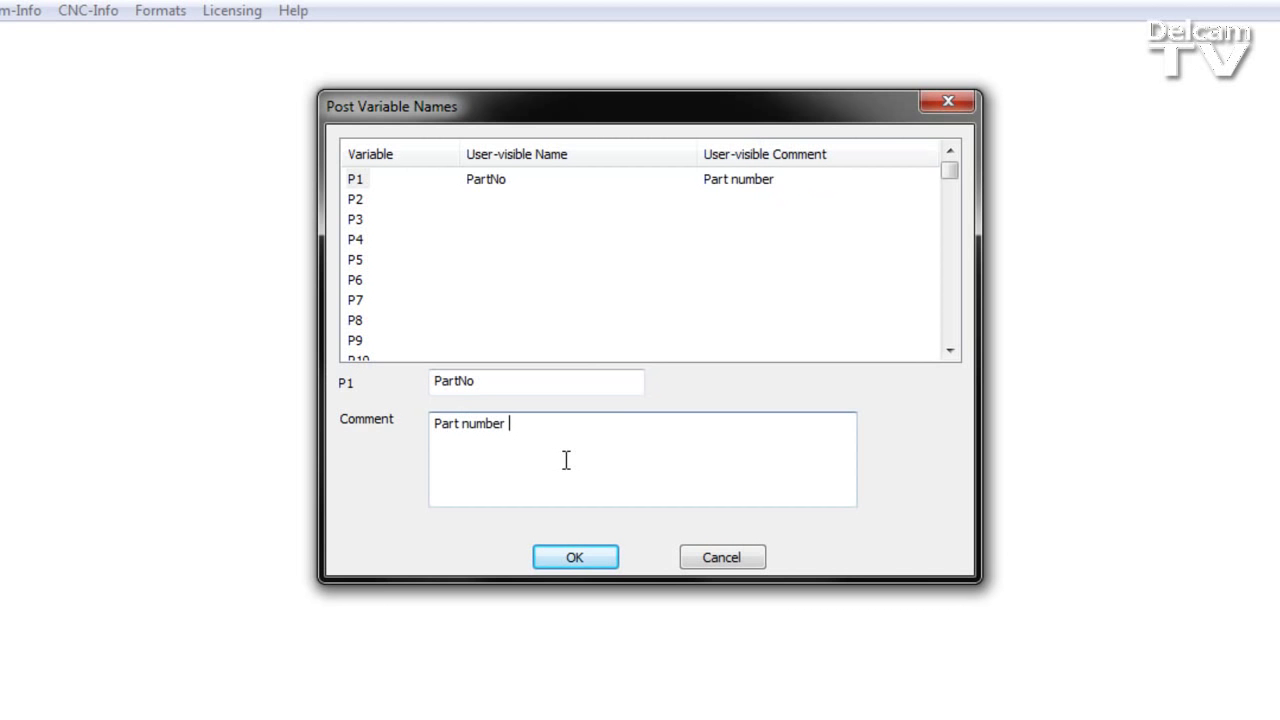
text(of the component)
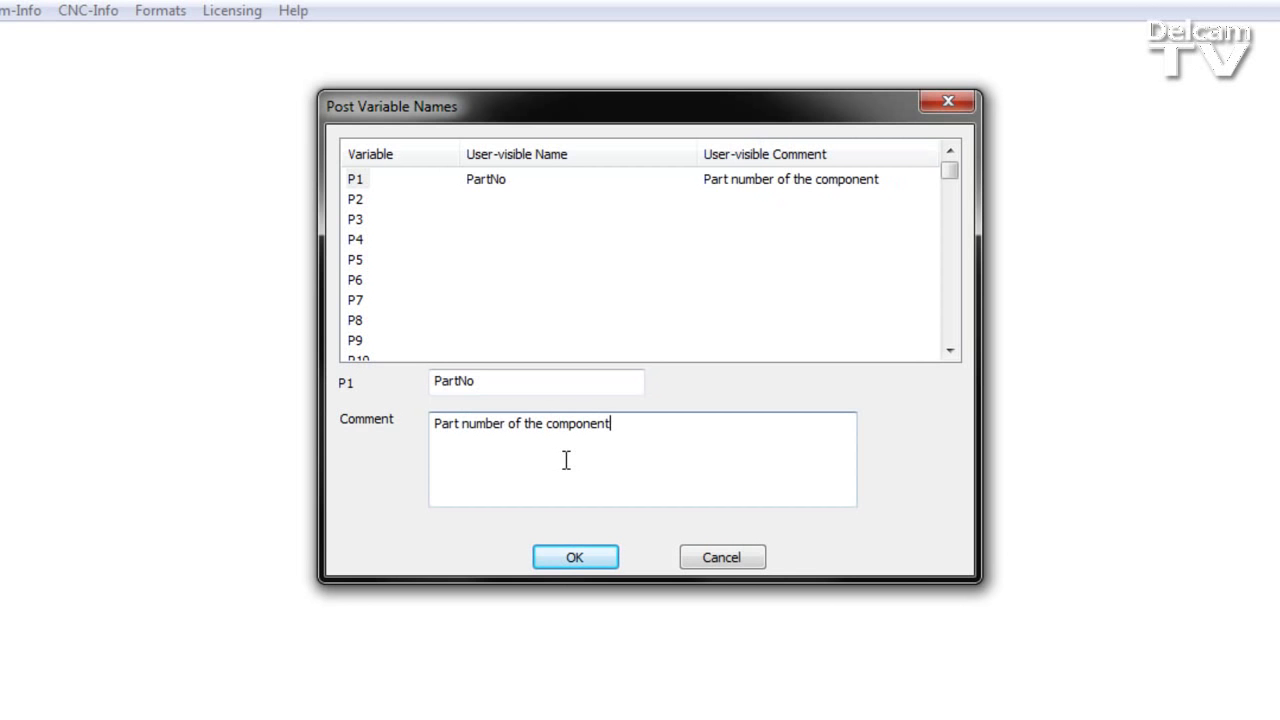
- Name post variable P2 "Programmer" with the comment "Include first and last name" and accept the post variable names
click(352, 200)
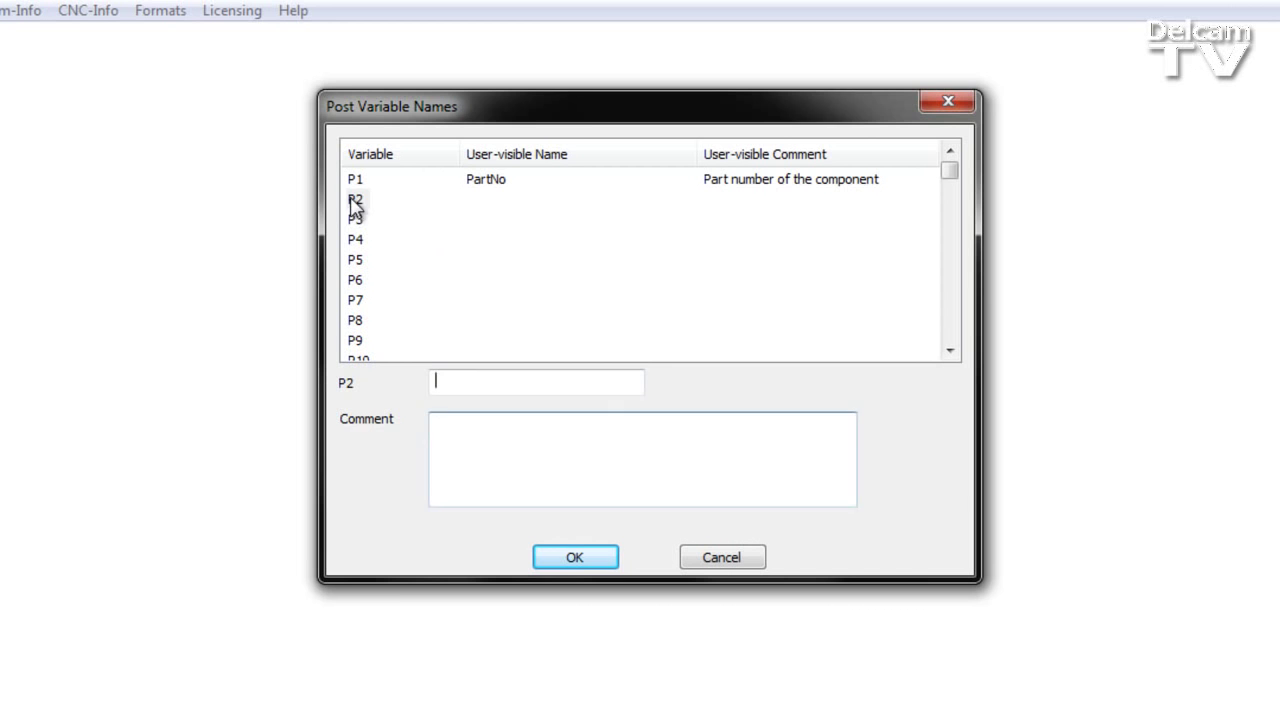
click(462, 390)
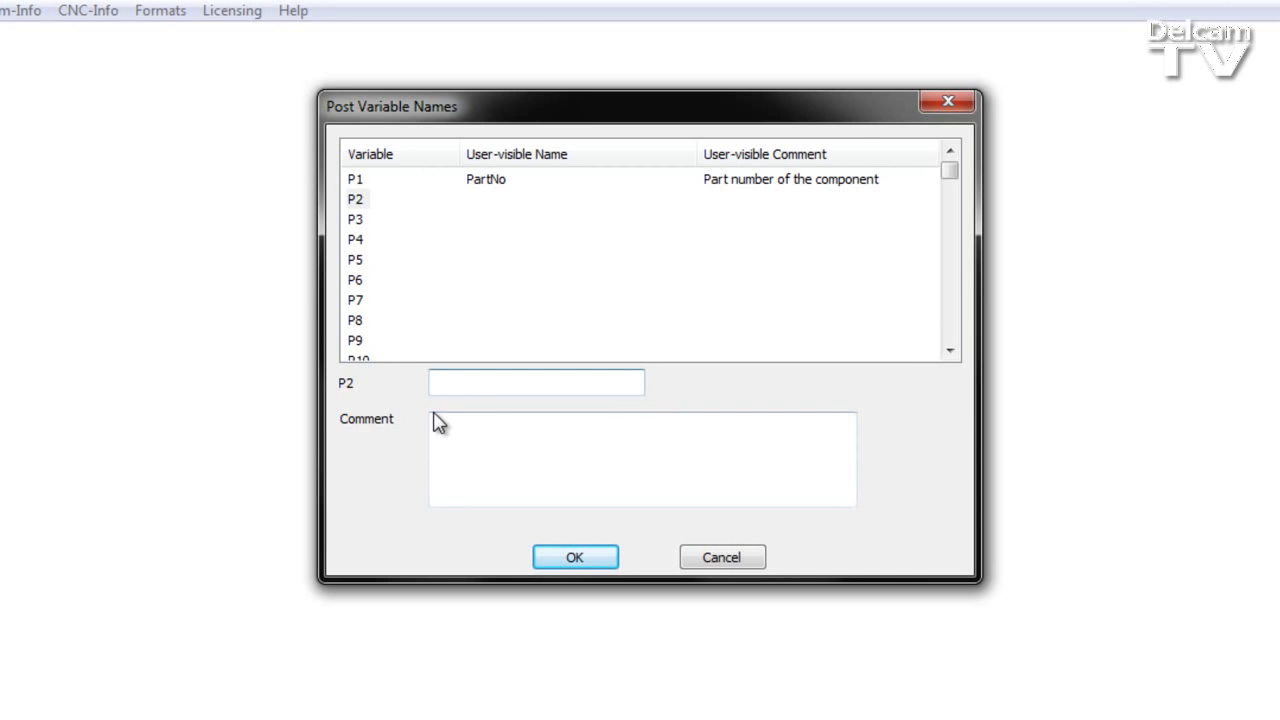
text(Programmer)
click(477, 436)
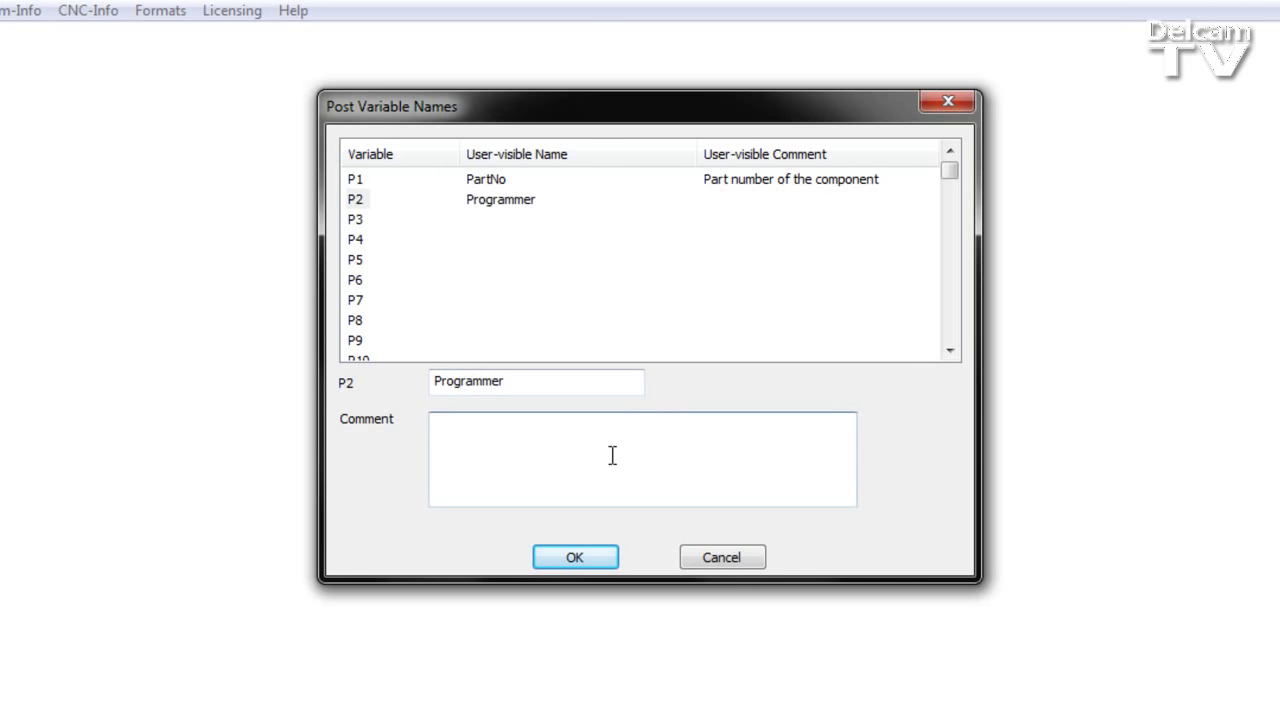
text(Include first and last)
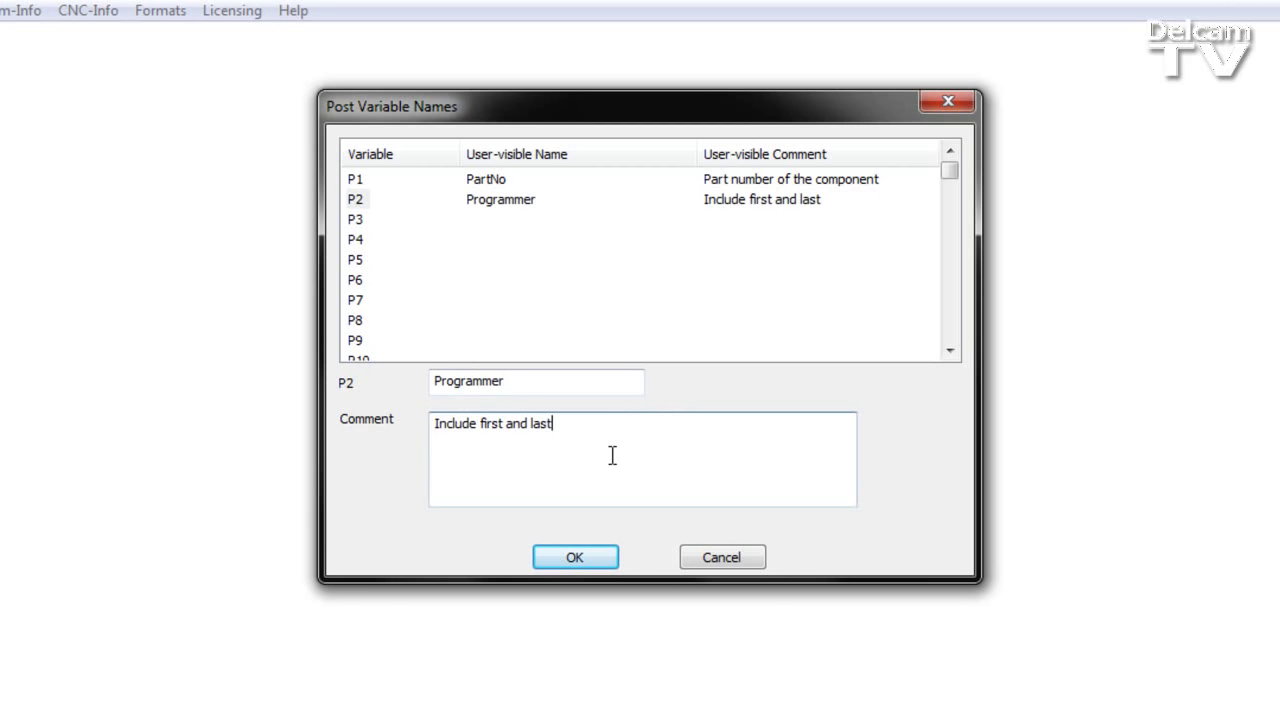
text( name)
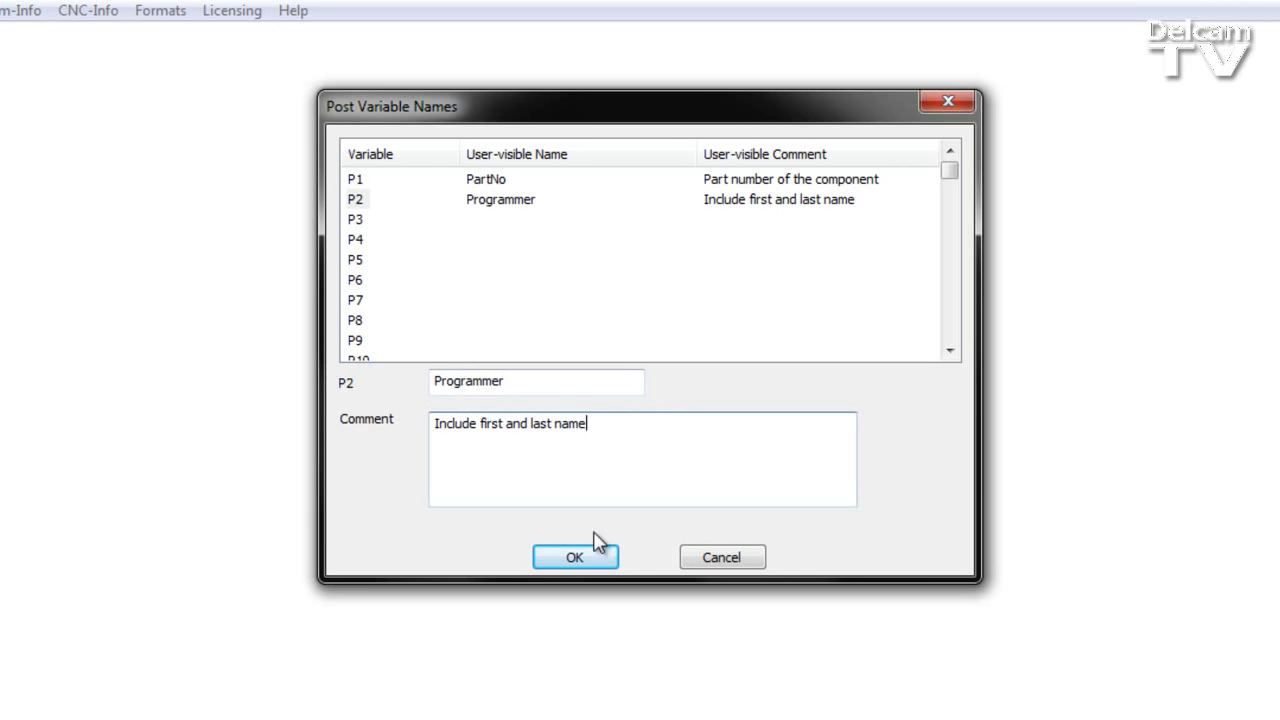
click(577, 560)
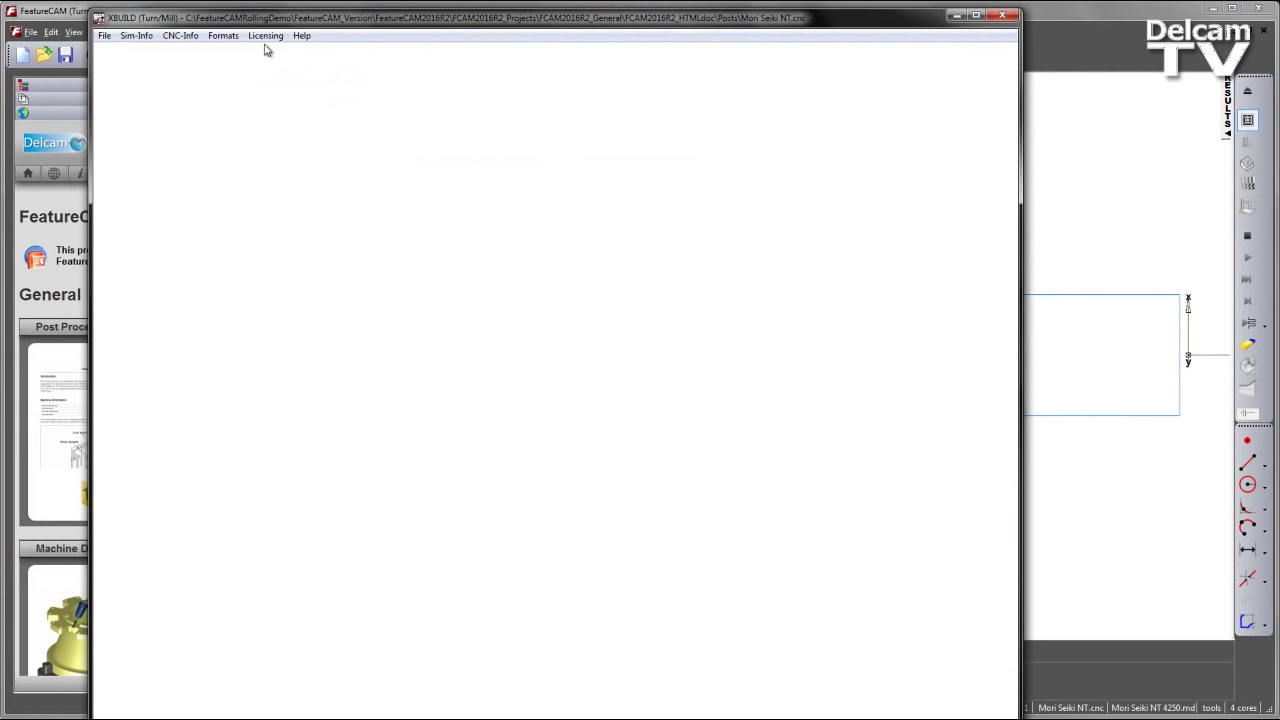
- Create a new custom format named "HTML_doc" in the post
click(233, 39)
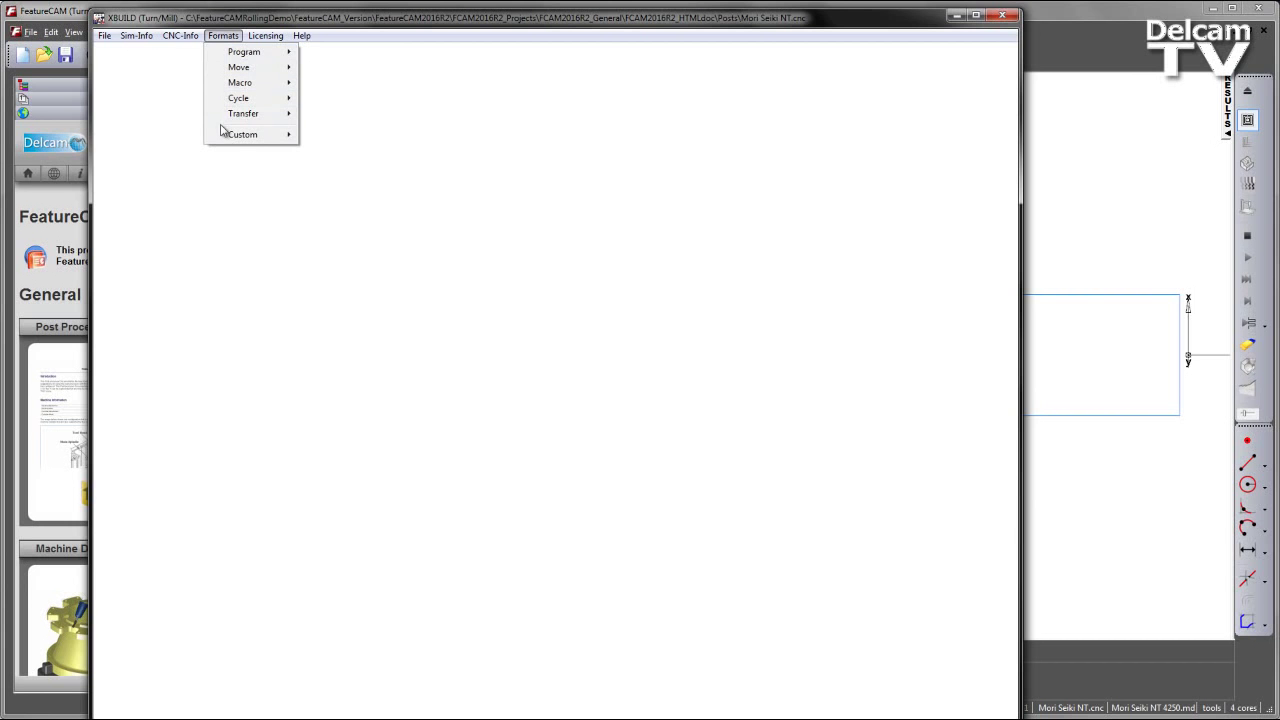
mouse_move(230, 137)
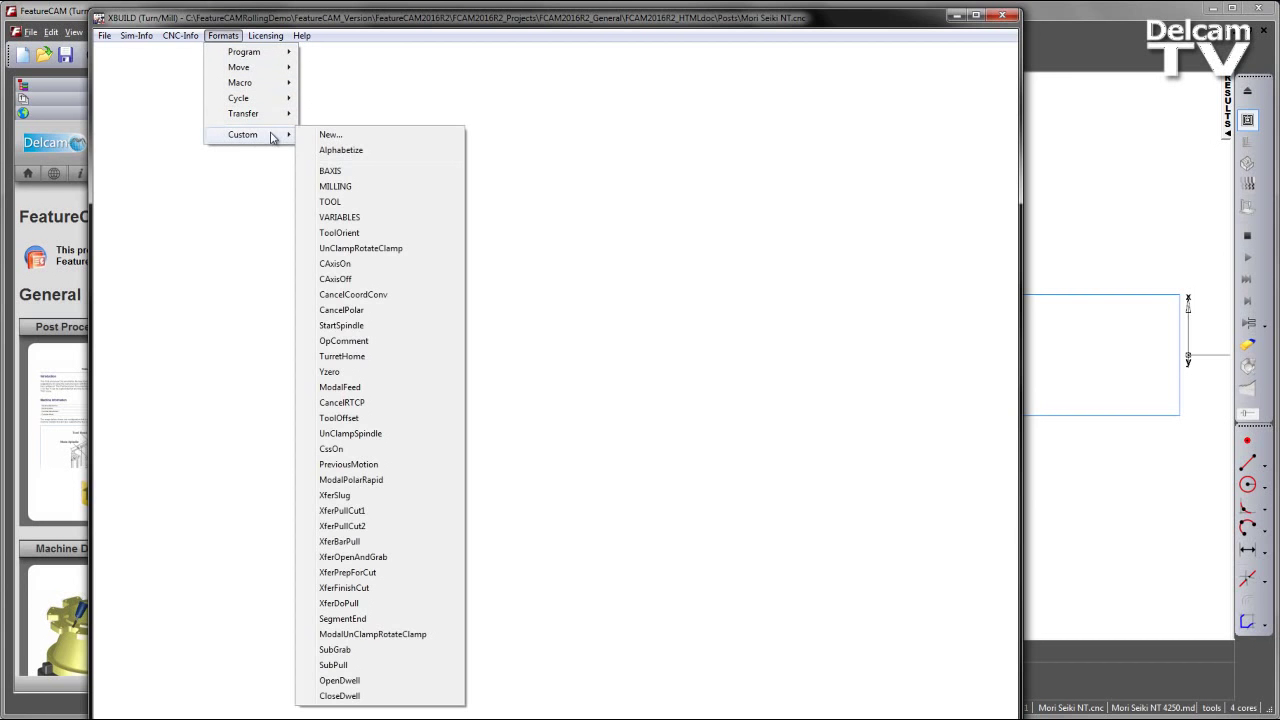
click(326, 134)
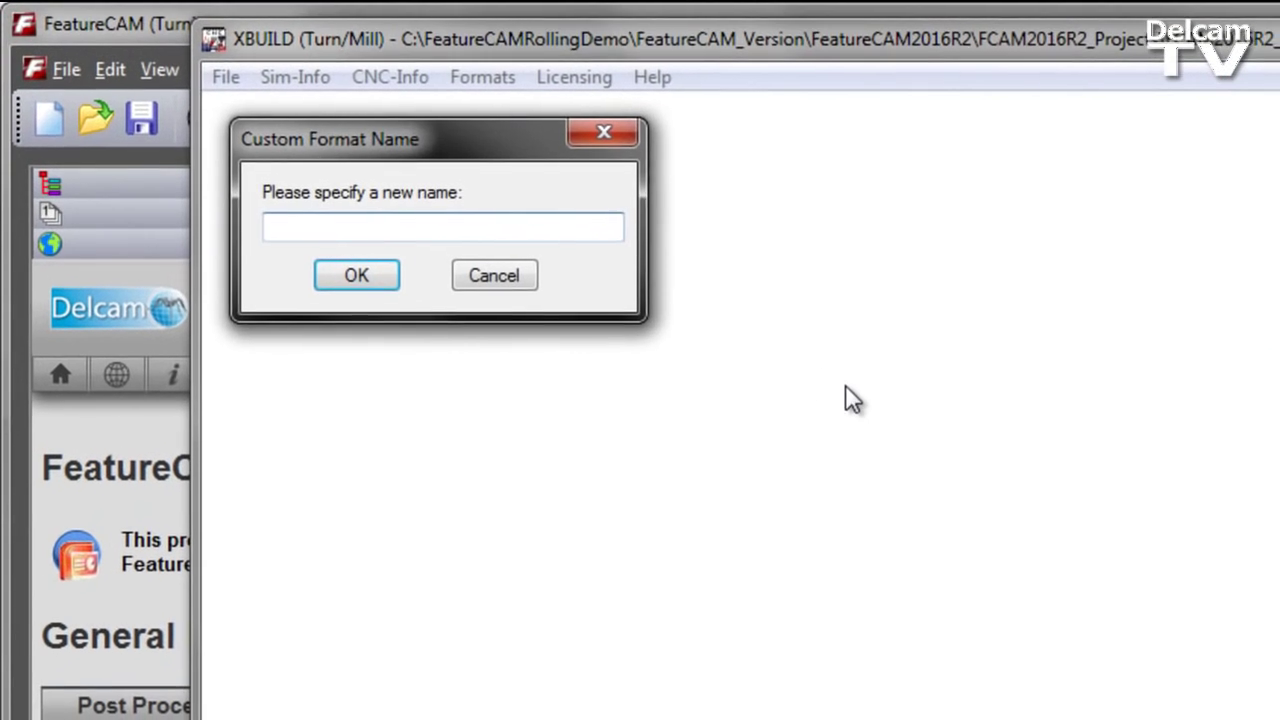
text(HTML_)
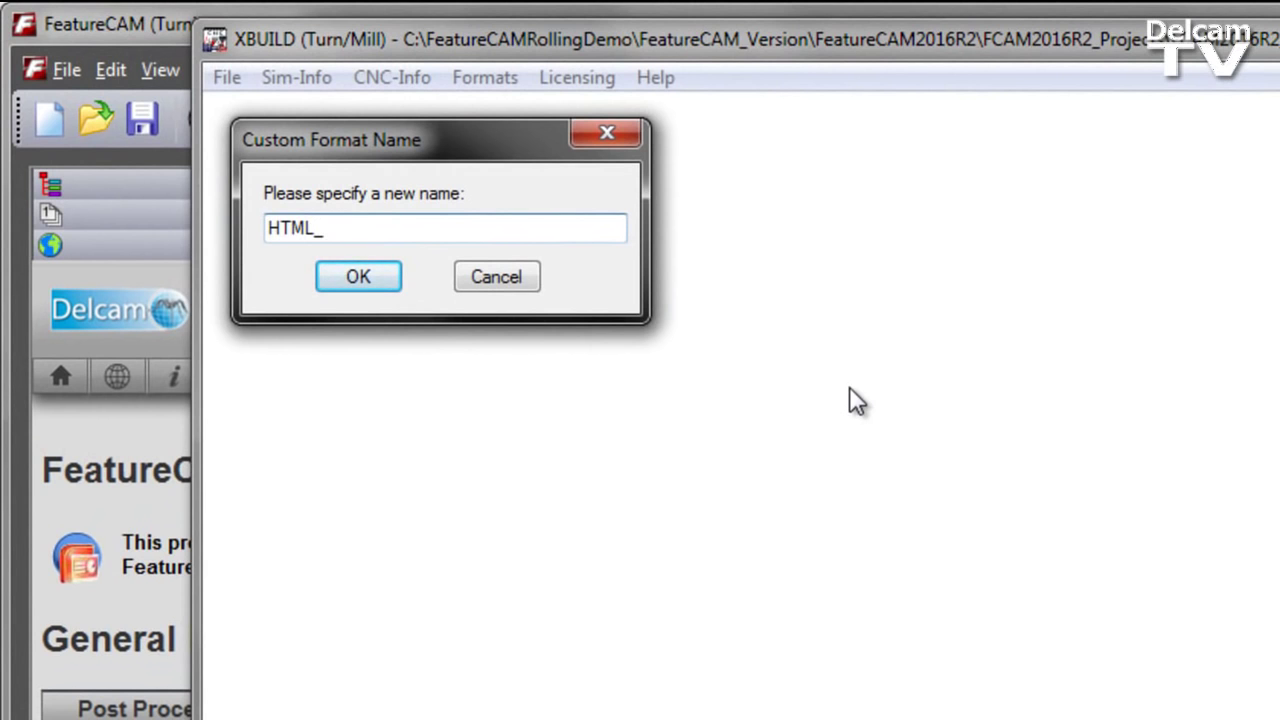
text(doc)
key(Return)
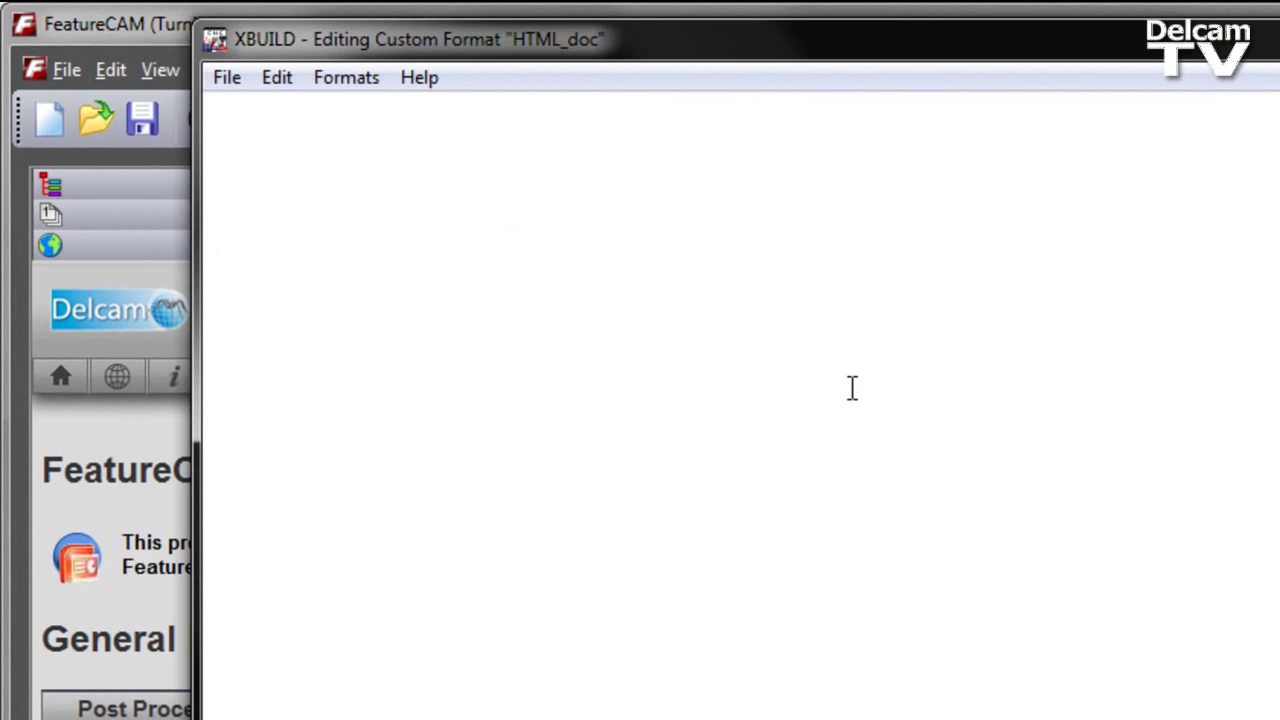
- Write the line "//DOC|General Info: Required Information: See Post Variables" in the HTML_doc format
text(//DOC|)
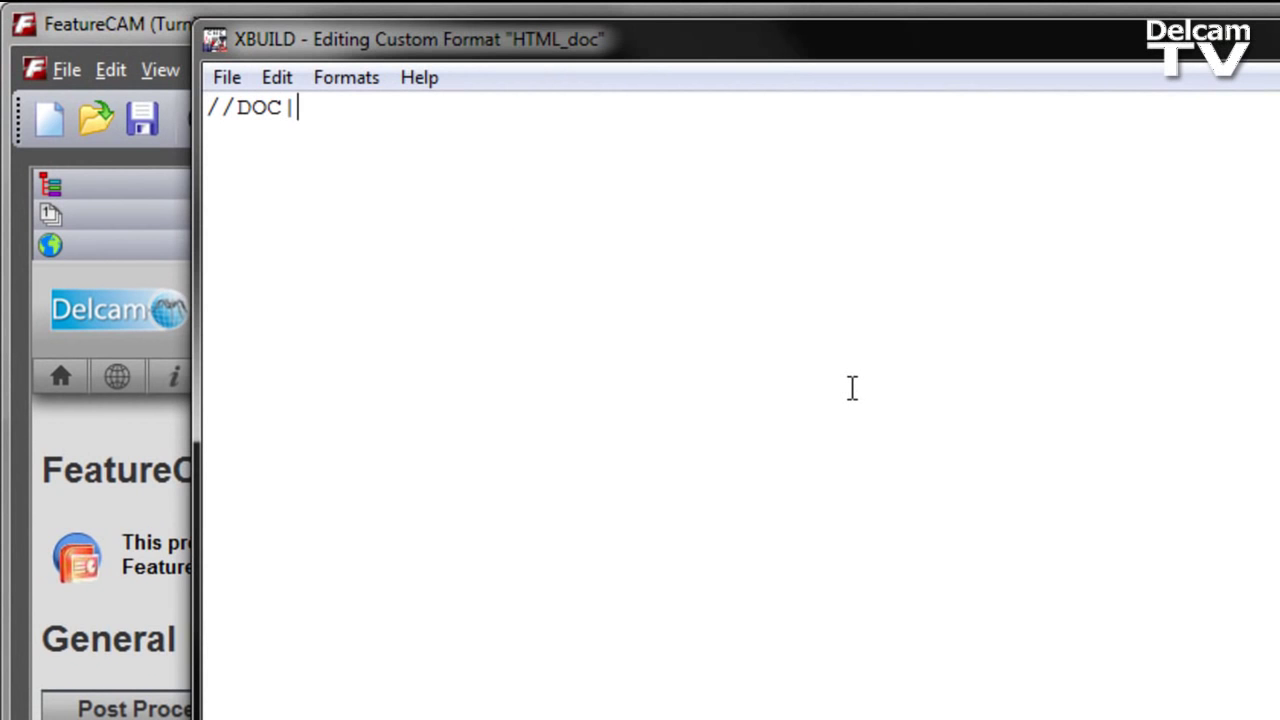
text(g)
key(BackSpace)
text(General )
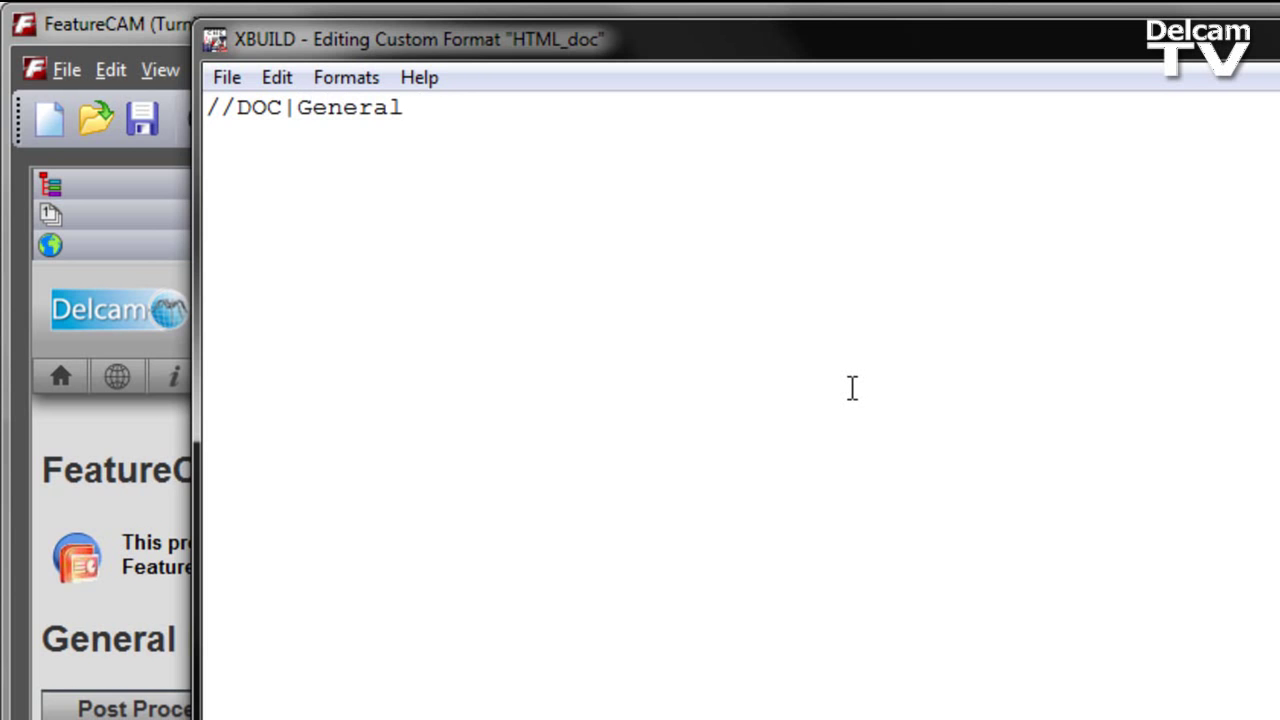
text(Info: Requir)
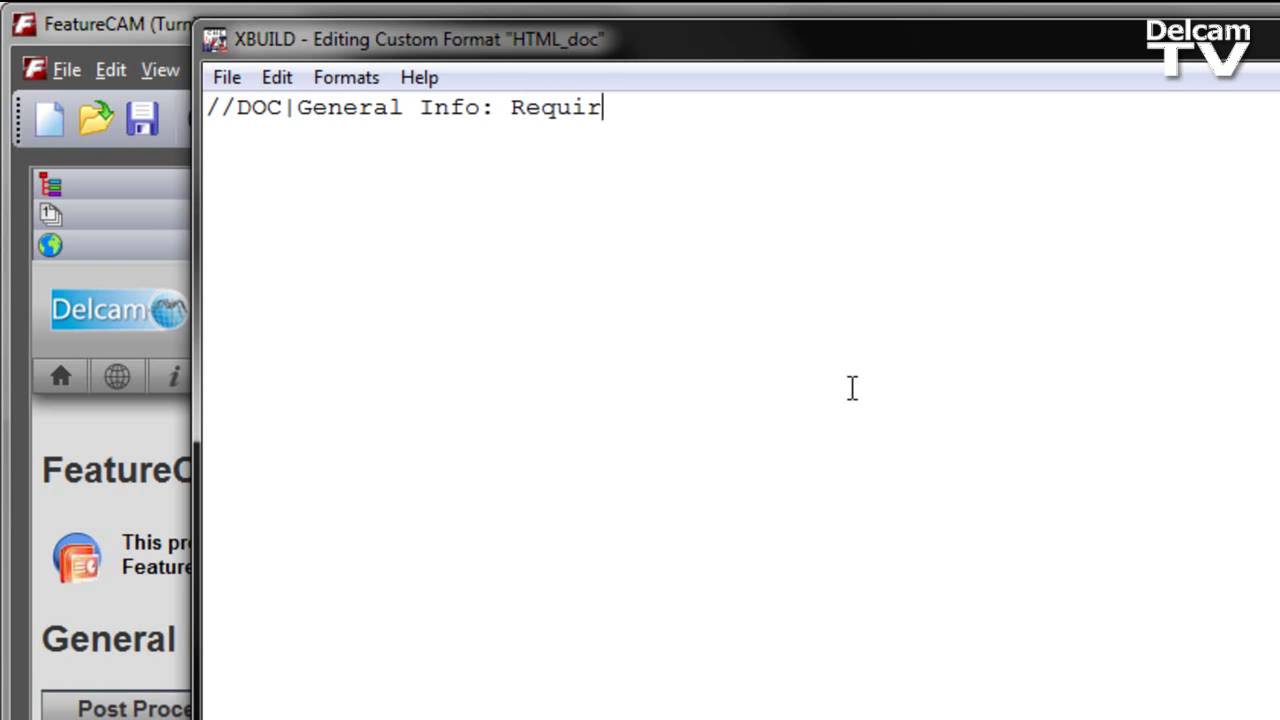
text(ed Info)
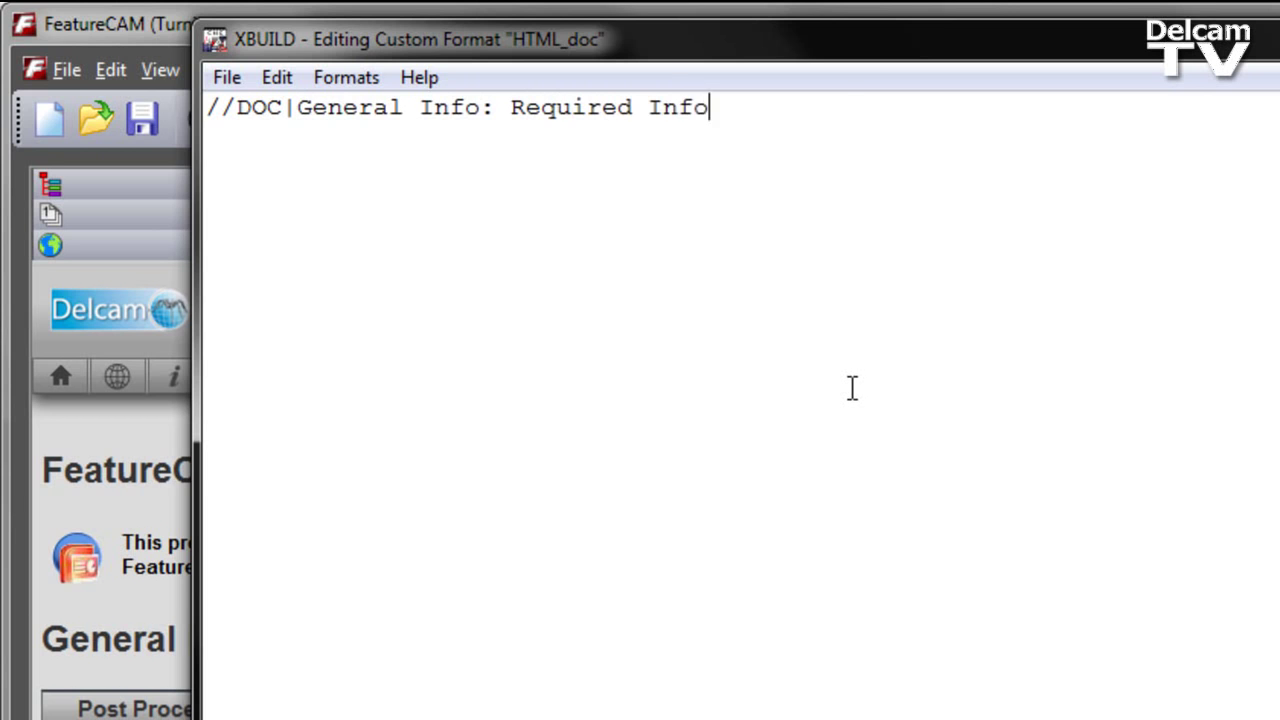
text(rmation)
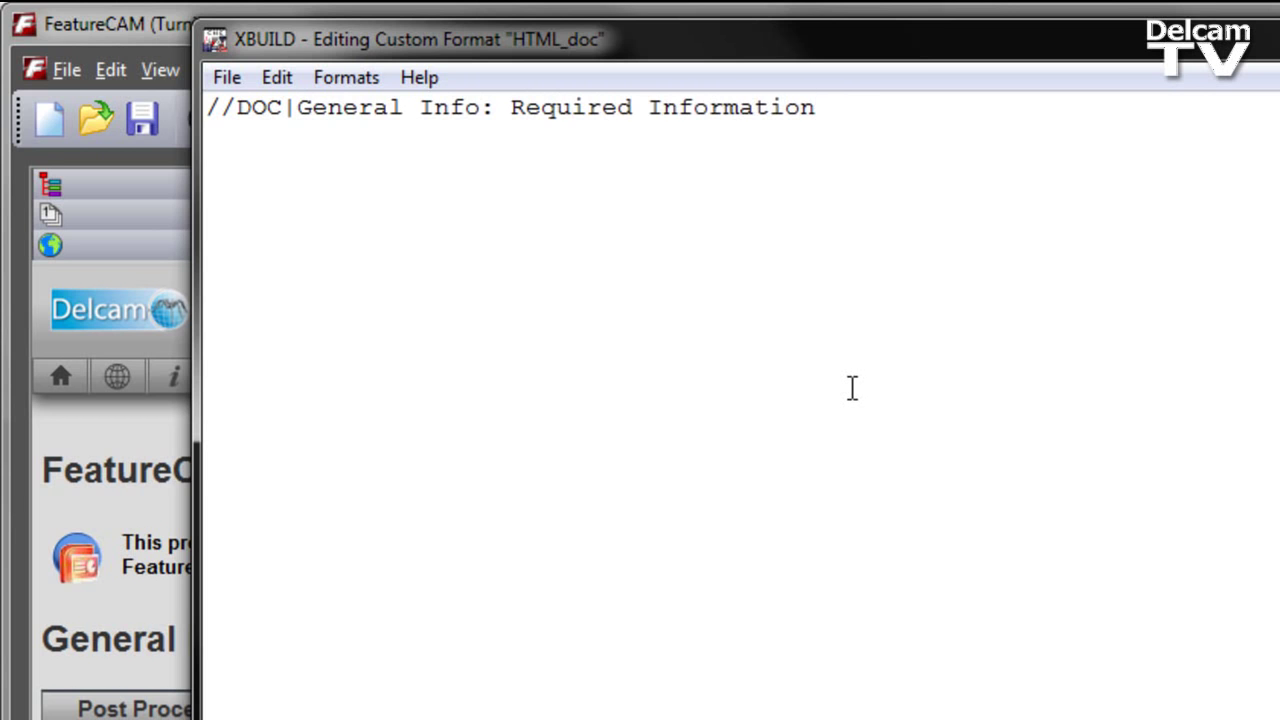
text(: See Post )
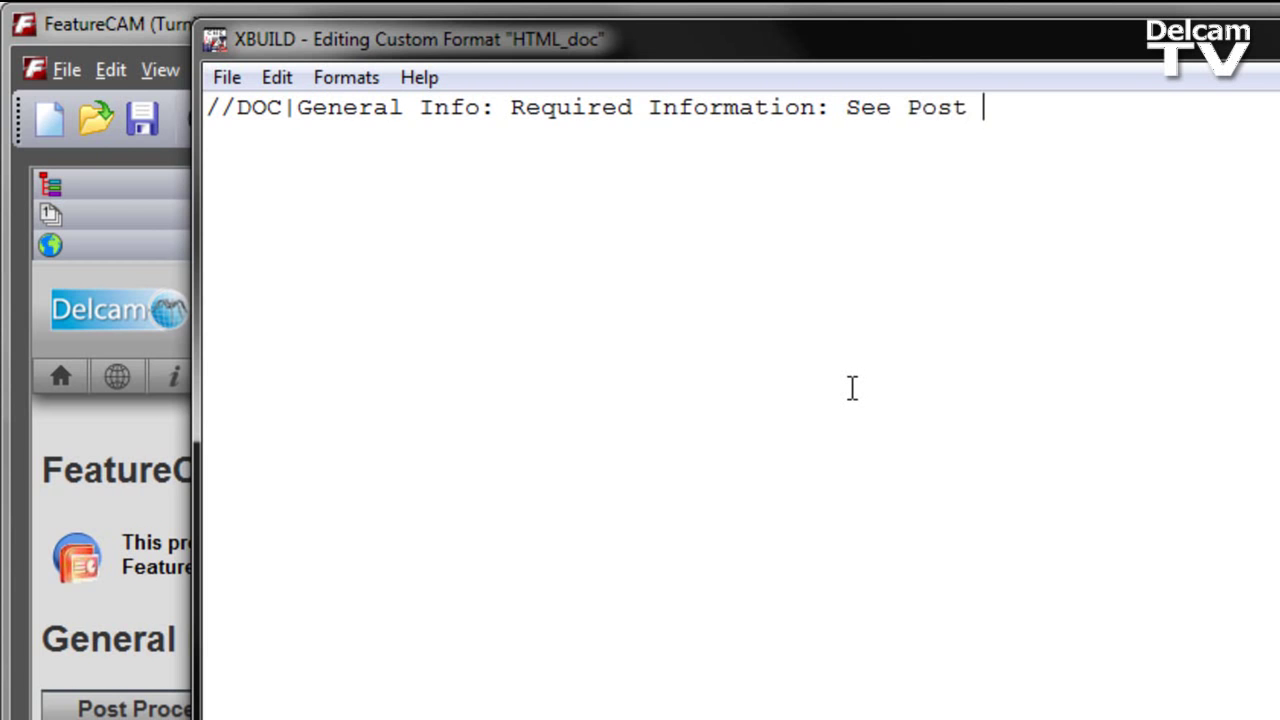
text(Variables)
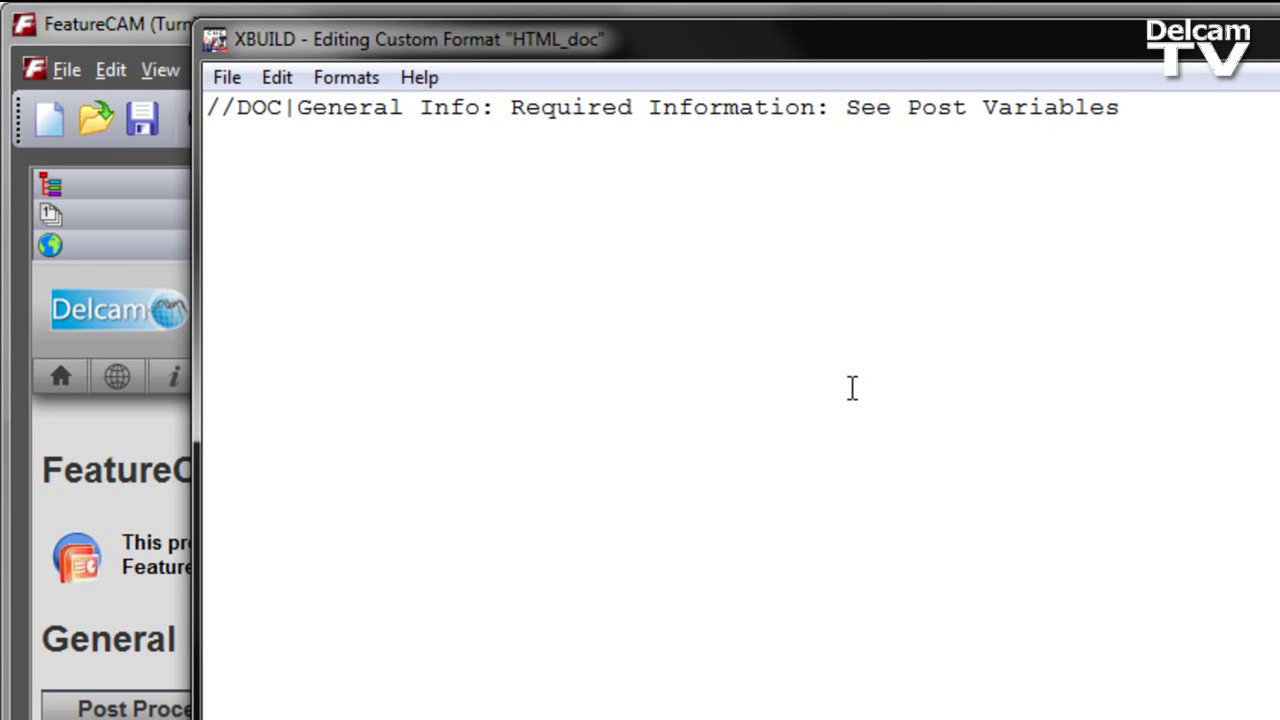
- Add a second line "//DOC|Transfers:Cut-off transfer: Fully Supported" to the HTML_doc format
key(Return)
text(//DOC)
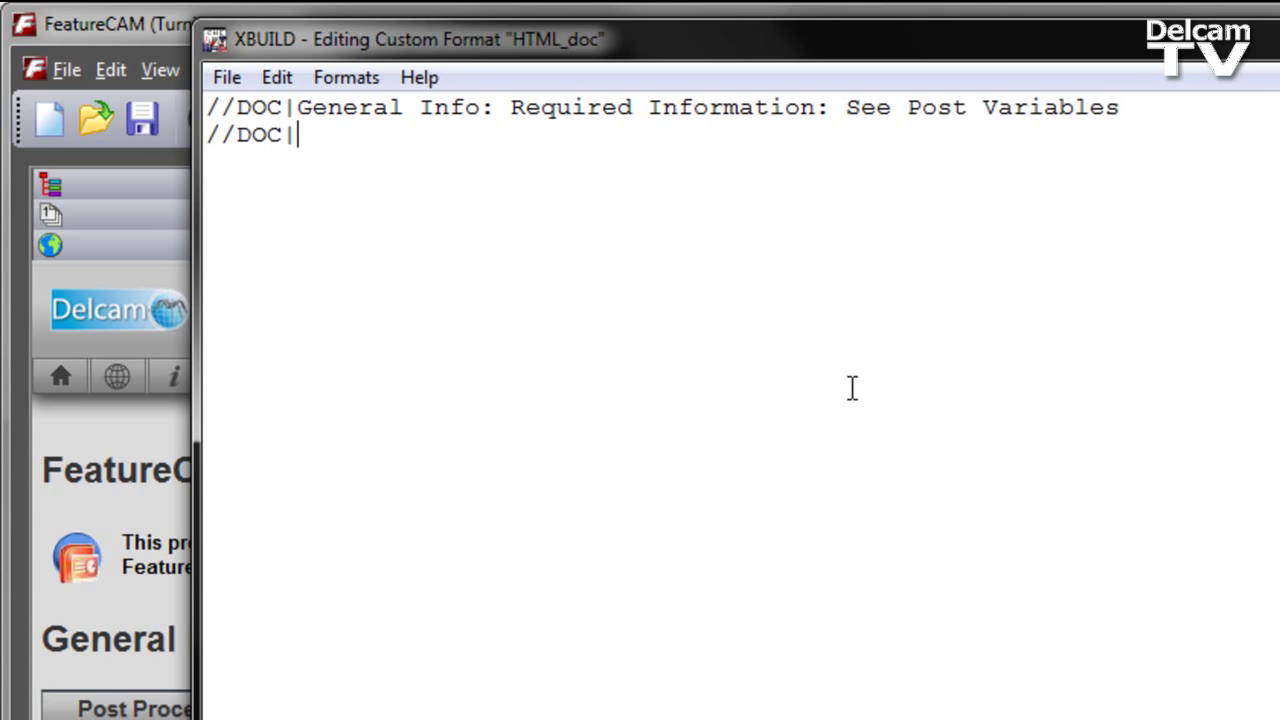
text(|Transfers)
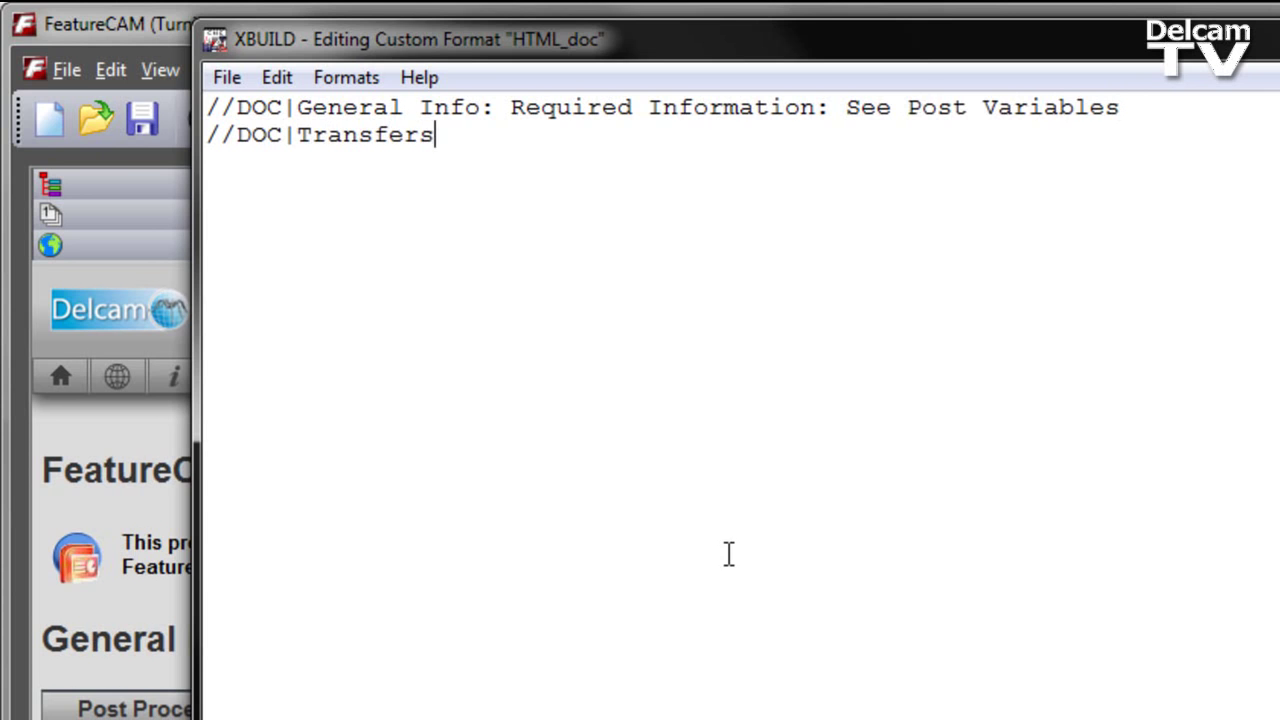
text(:Cut-off)
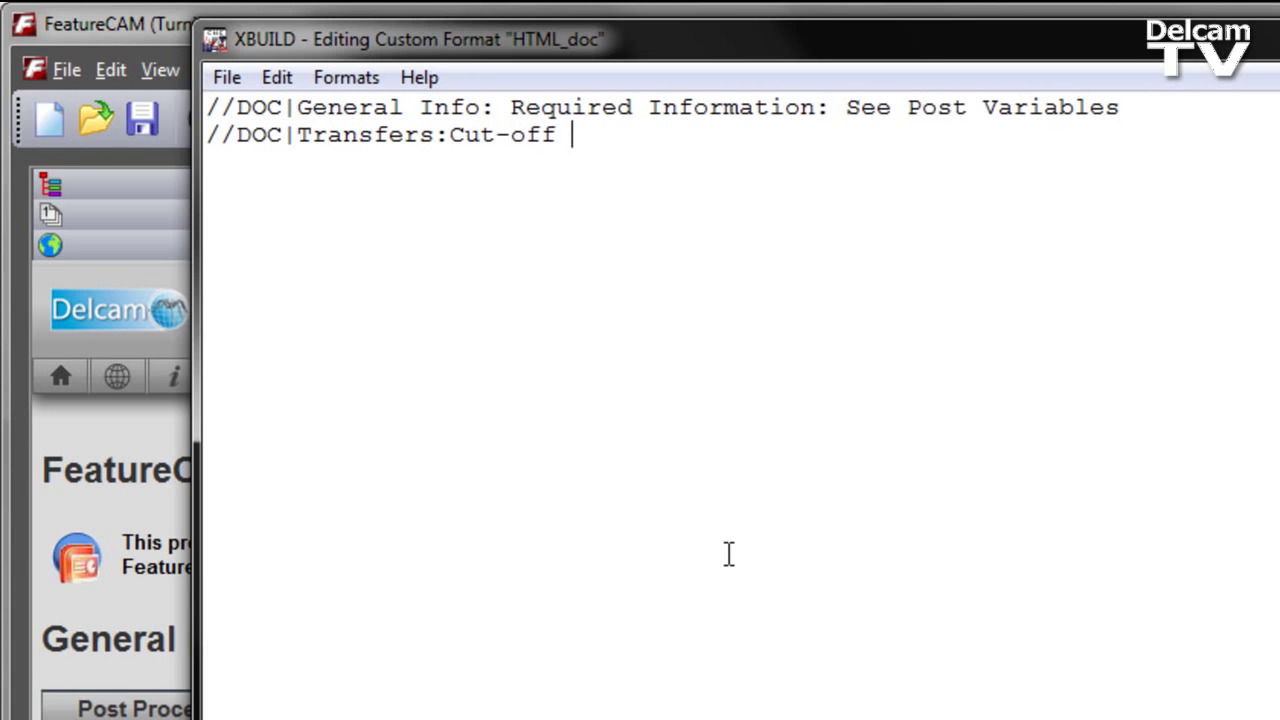
text( transwer)
key(BackSpace)
key(BackSpace)
key(BackSpace)
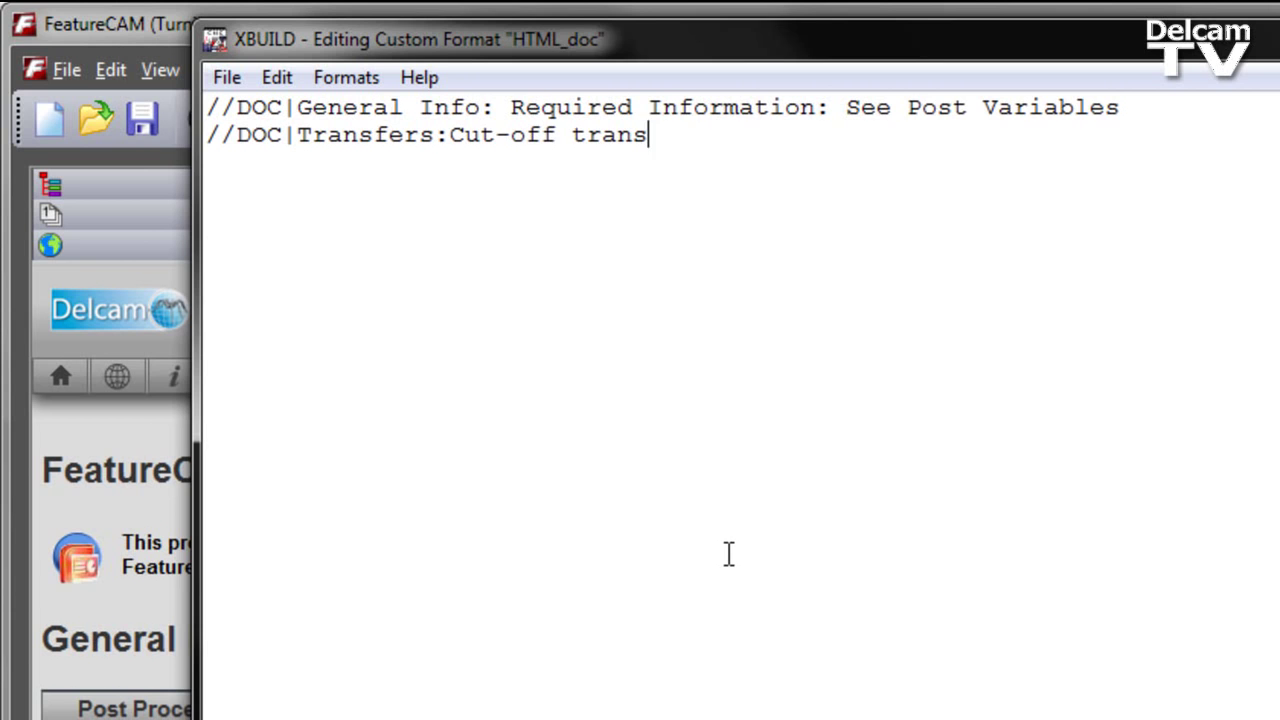
text(fer: Ful)
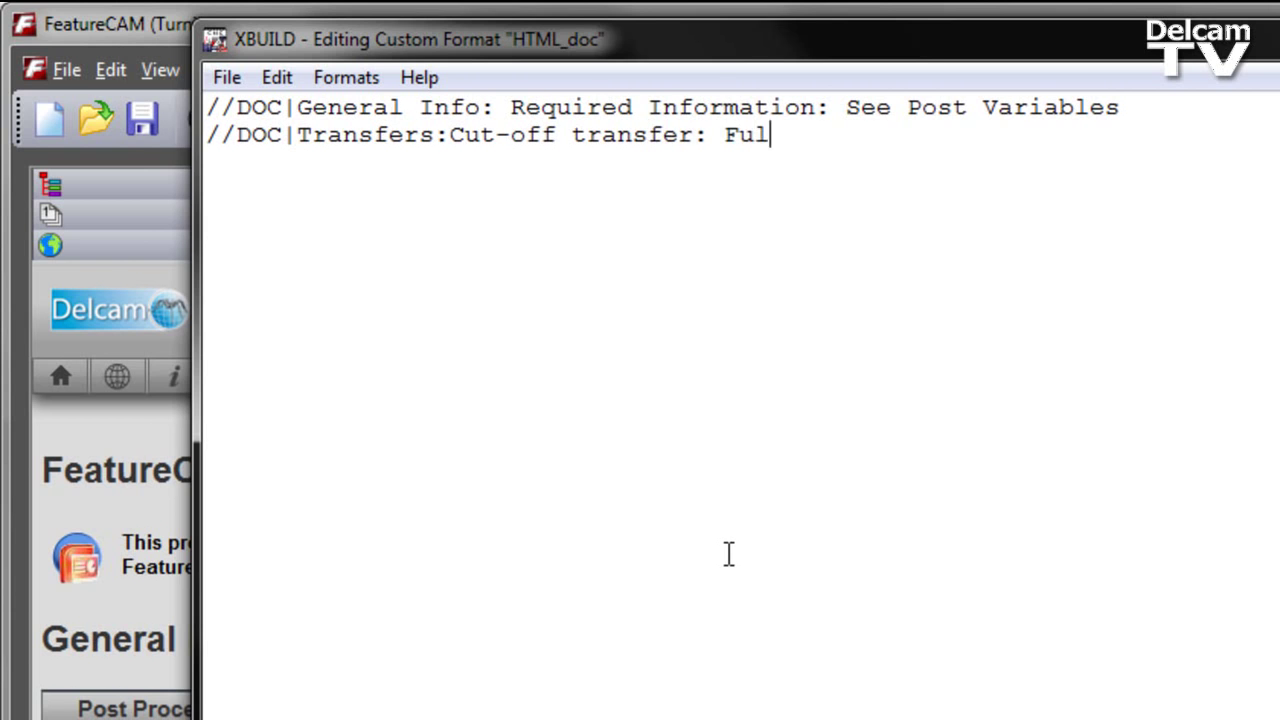
text(ly Supported)
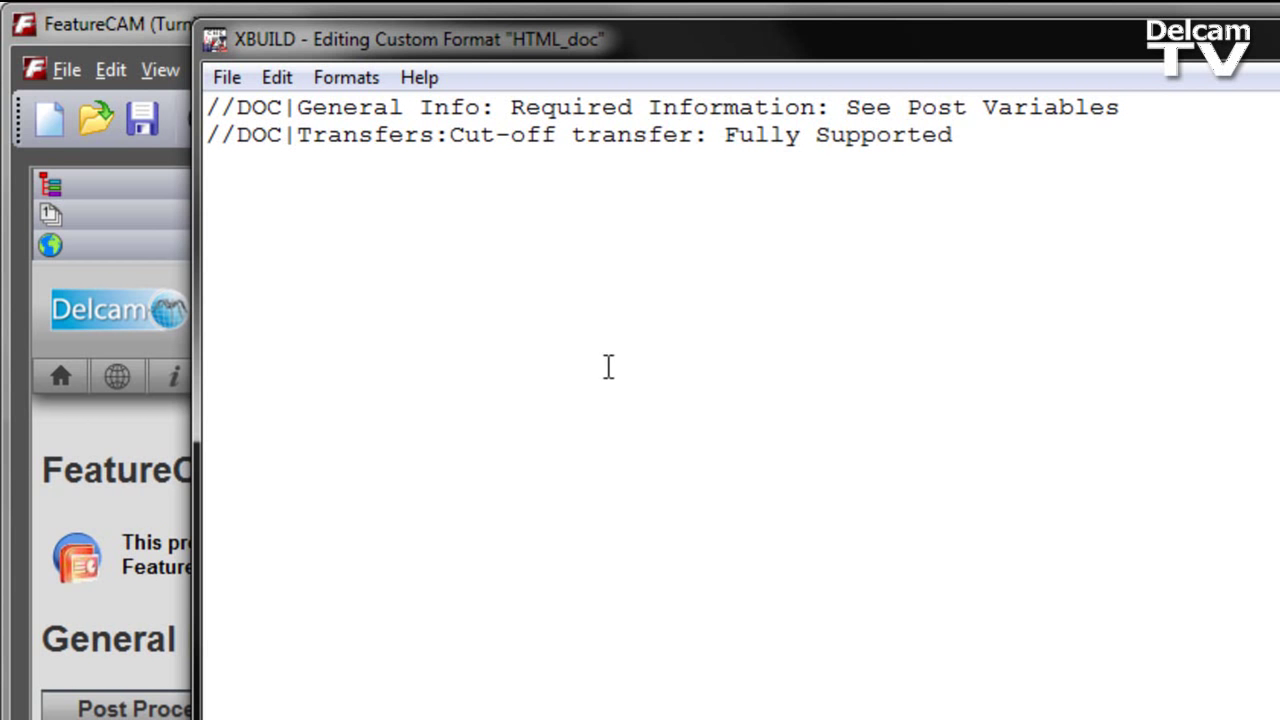
- Save the HTML_doc format and save the post as Mori Seiki NT_html.cnc in the Posts folder, accepting the version update
click(228, 78)
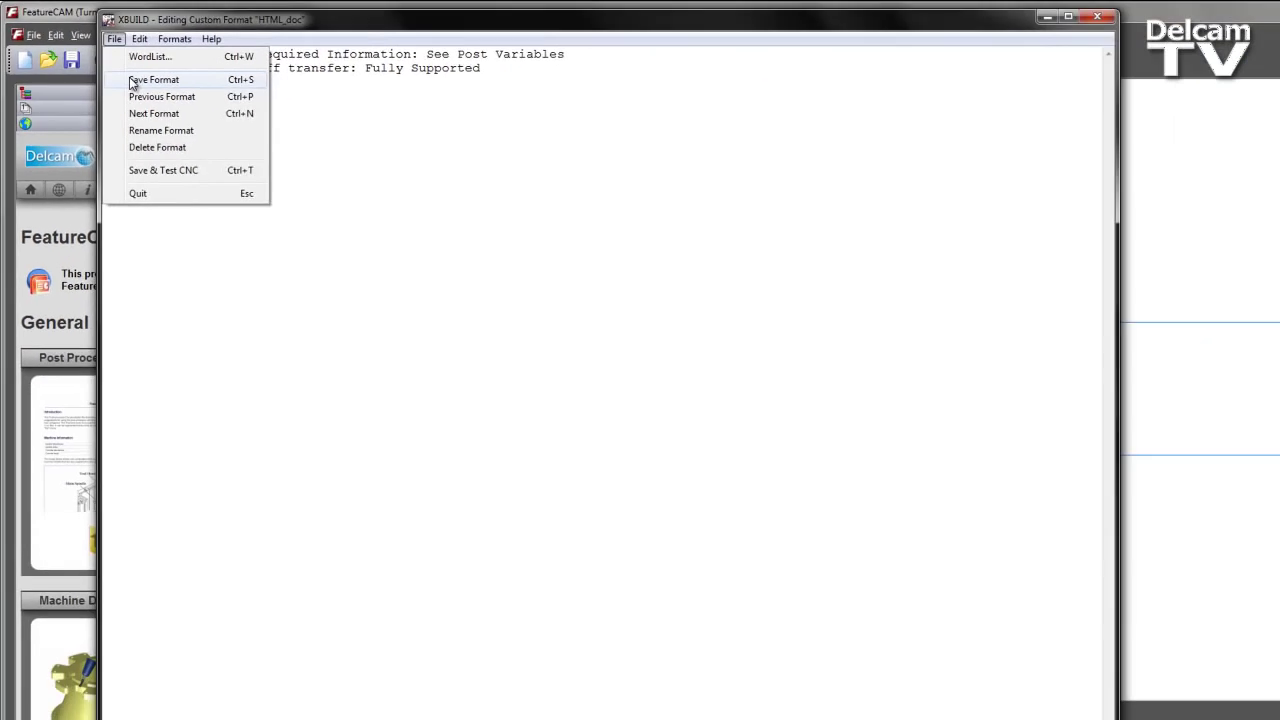
click(281, 146)
click(105, 36)
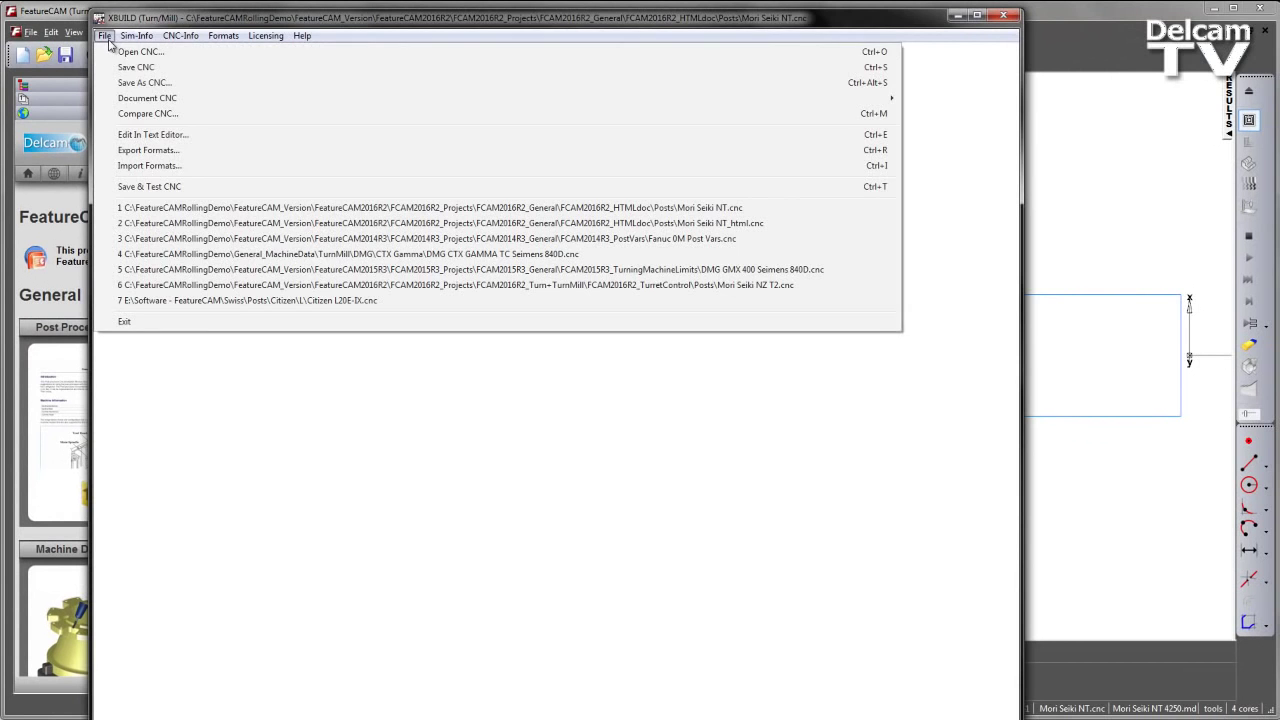
click(138, 85)
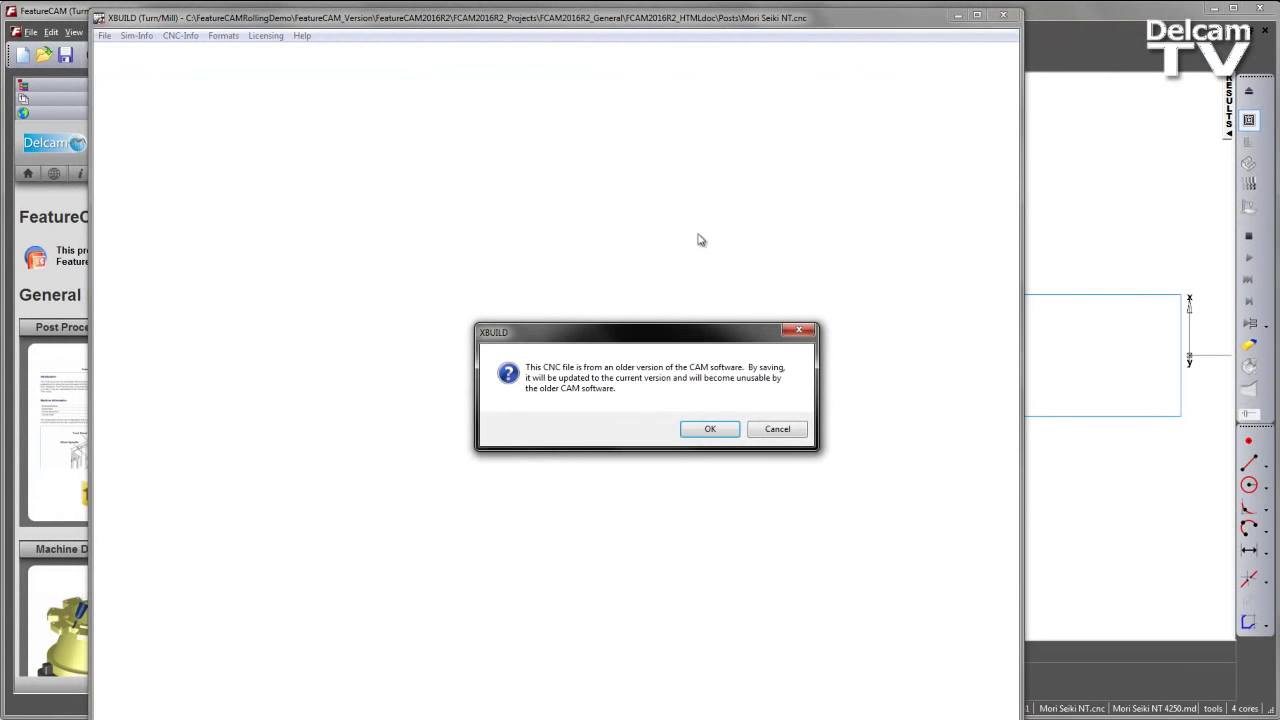
click(710, 430)
drag(308, 58, 604, 104)
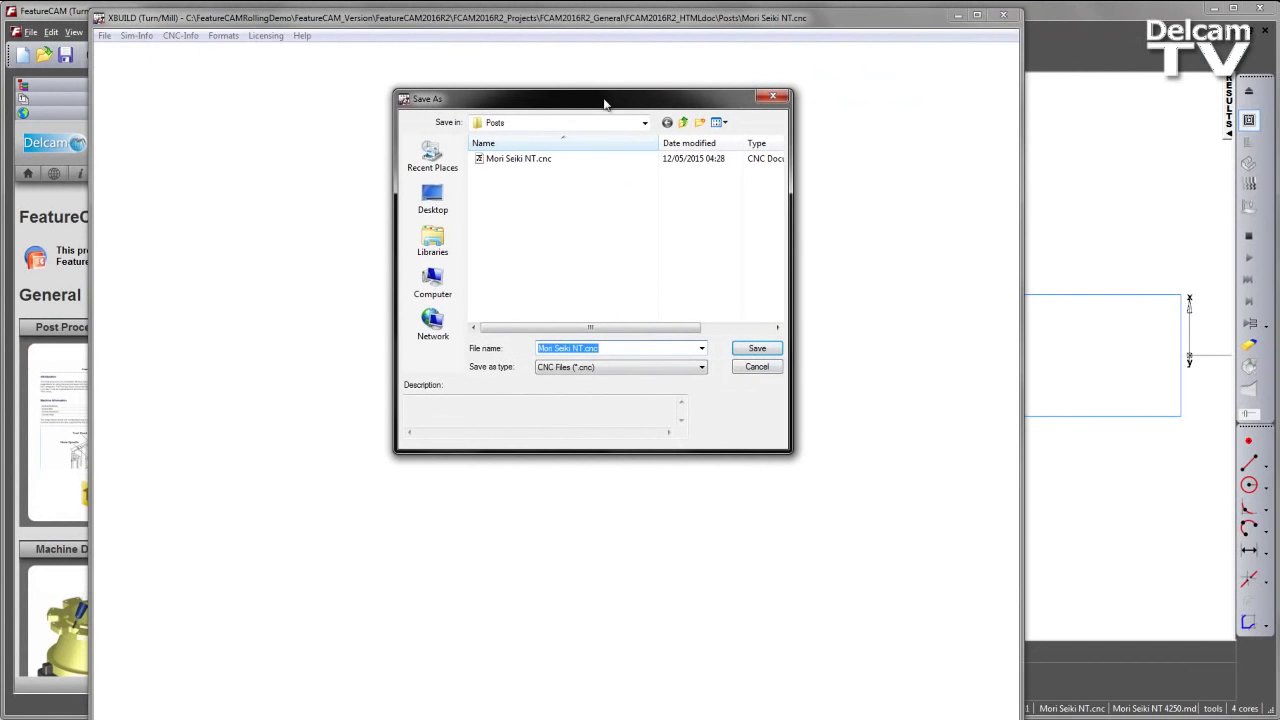
click(583, 348)
key(Return)
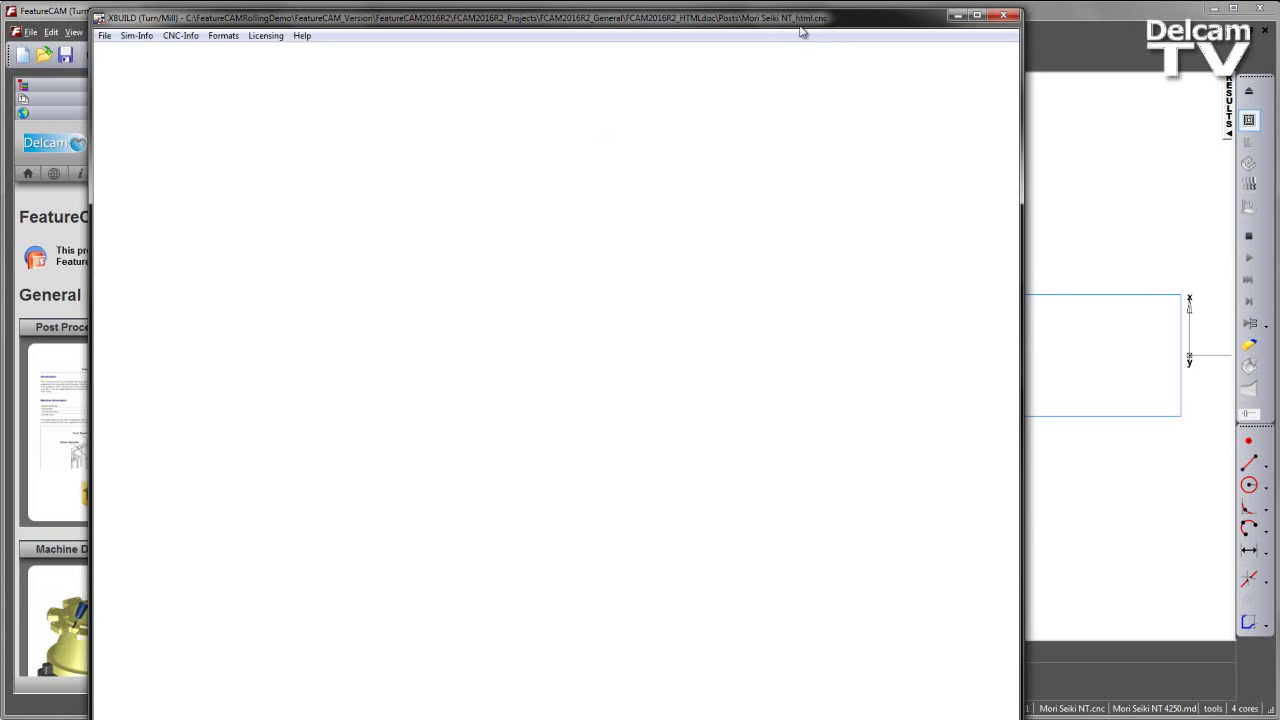
- Document the post as HTML with the template, overwriting Mori Seiki NT.html in the Posts folder
click(102, 38)
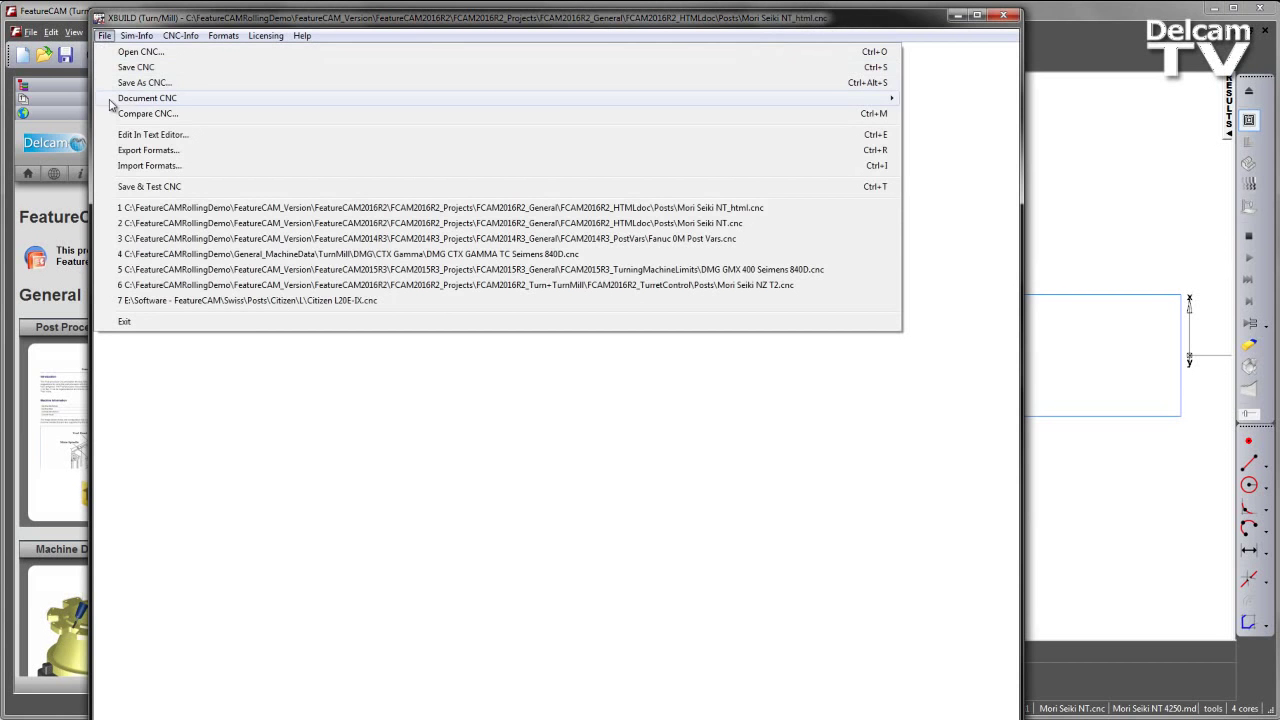
mouse_move(123, 97)
mouse_move(972, 119)
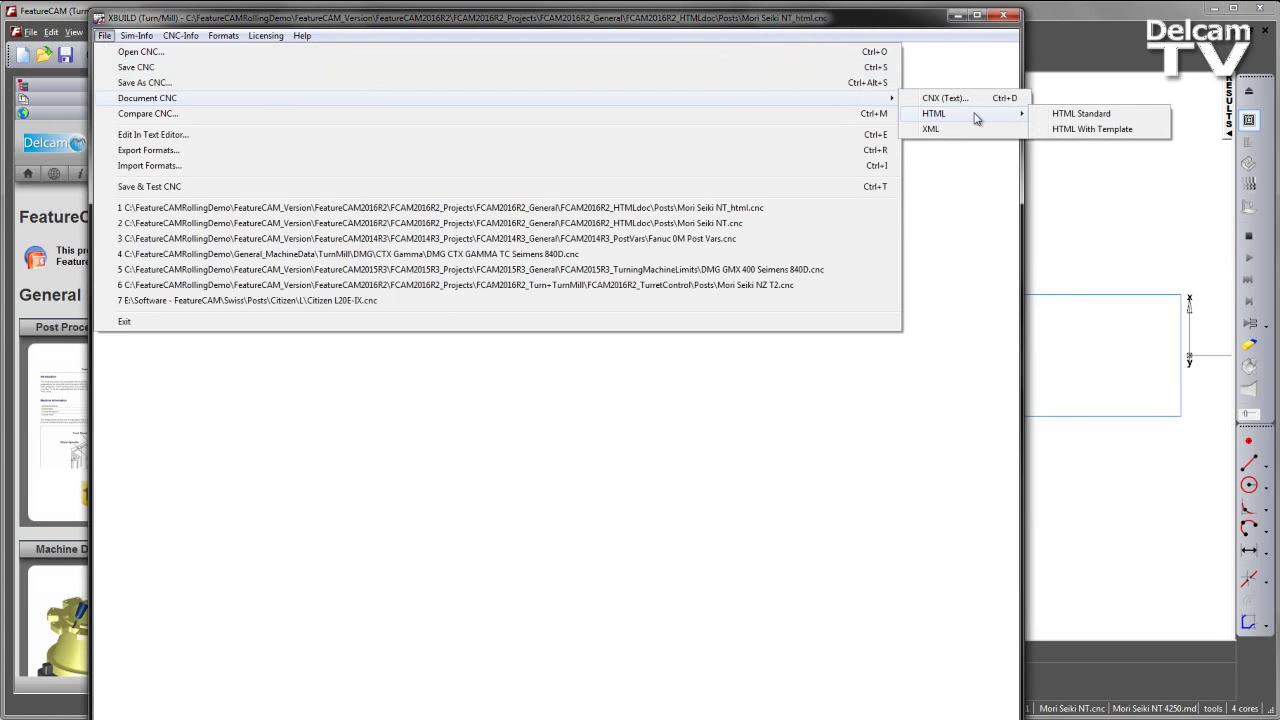
click(1070, 130)
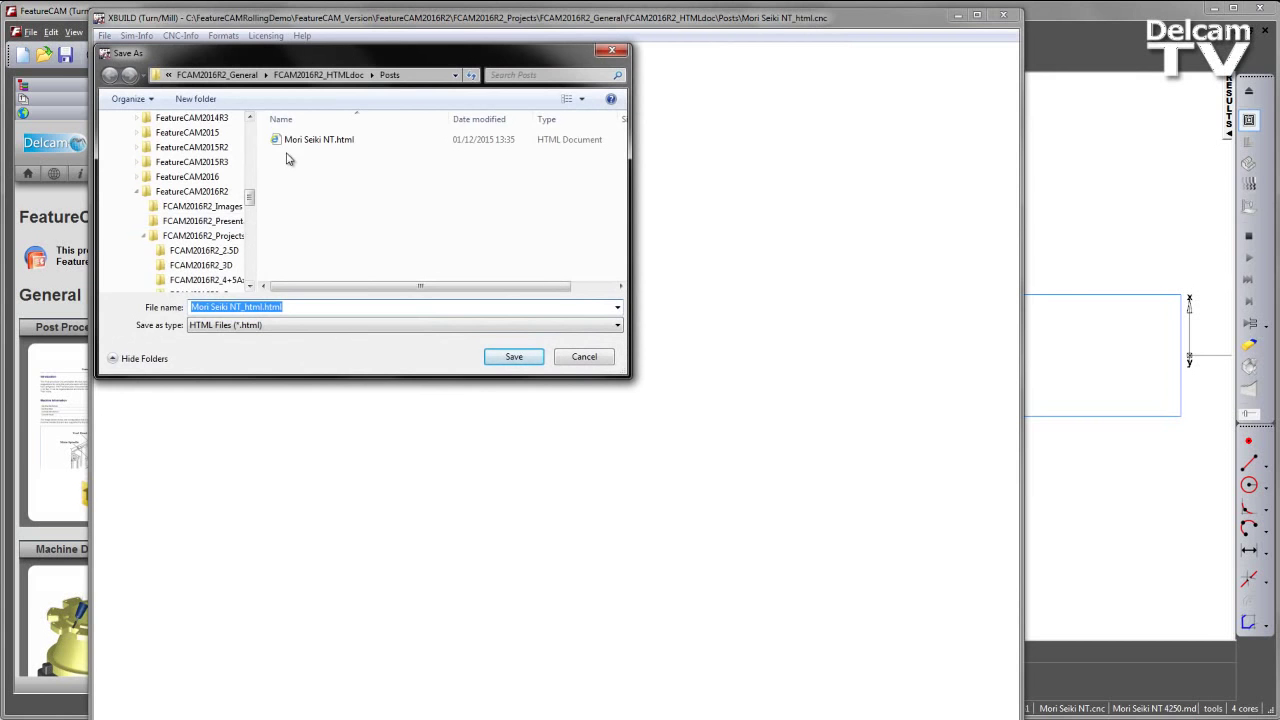
click(292, 141)
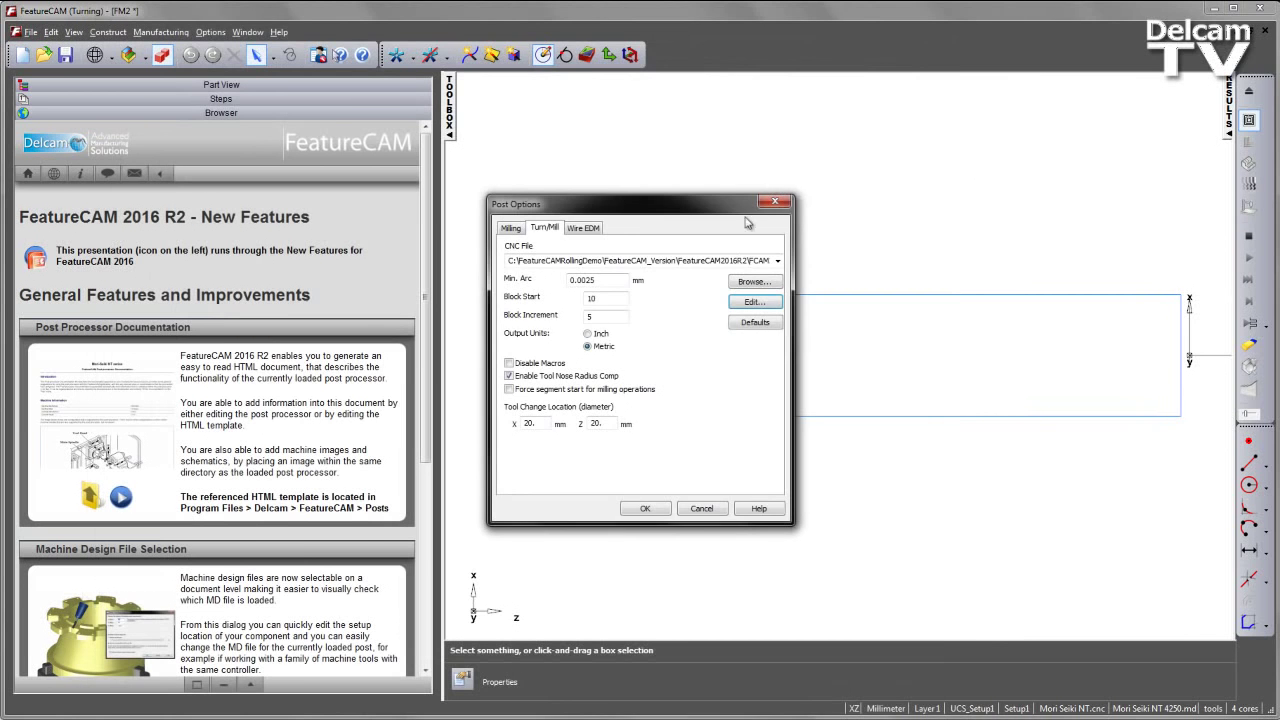
- Leave the post options without changes and open Mori Seiki NT.html from the Posts folder in the web browser
click(702, 509)
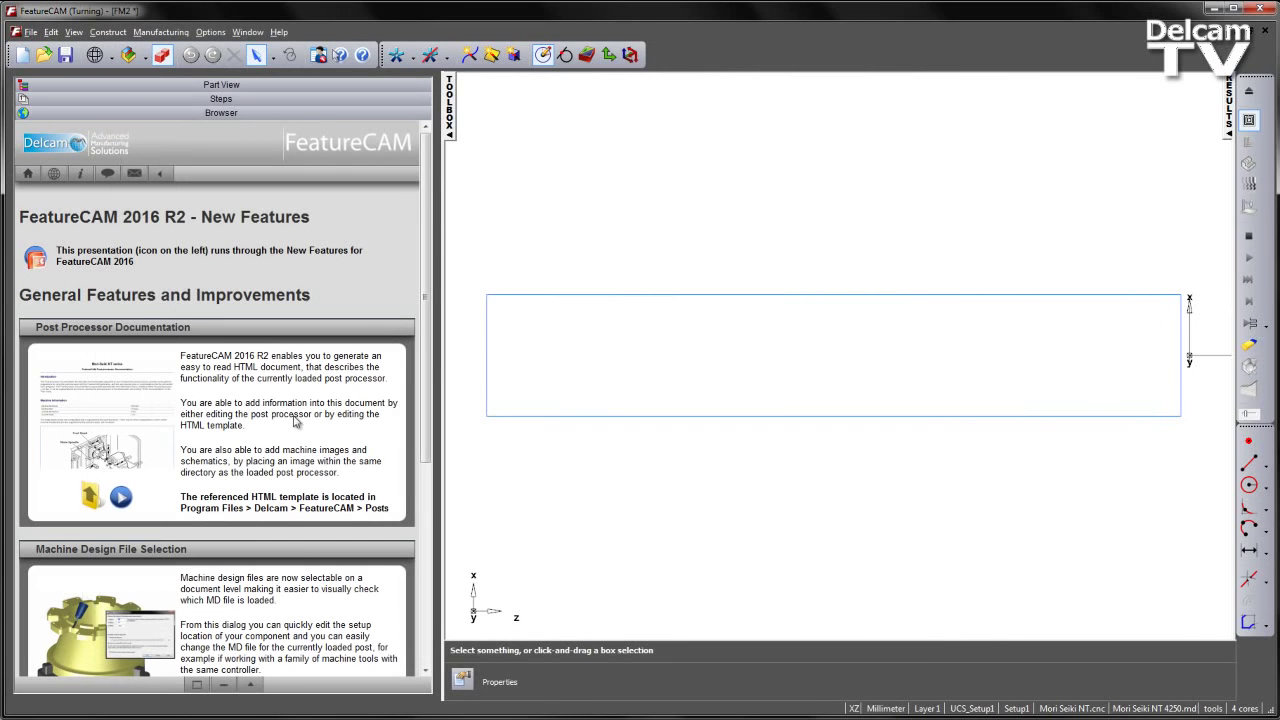
click(89, 497)
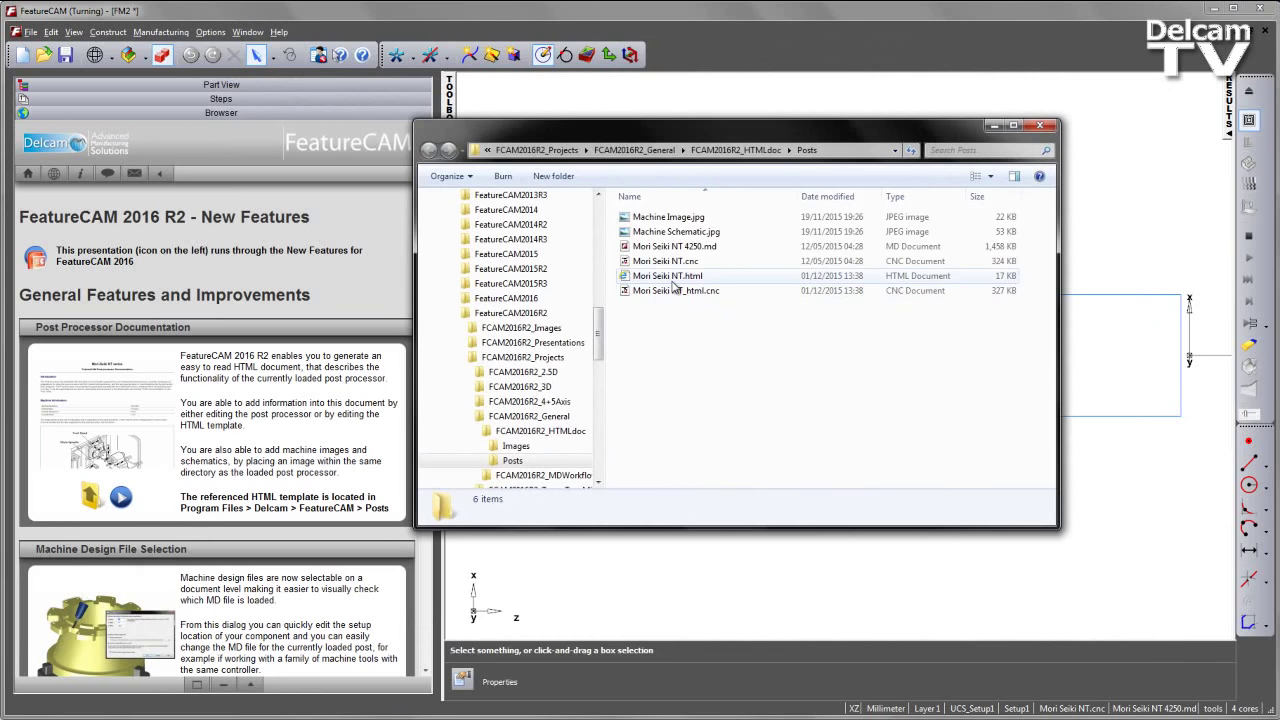
double_click(670, 276)
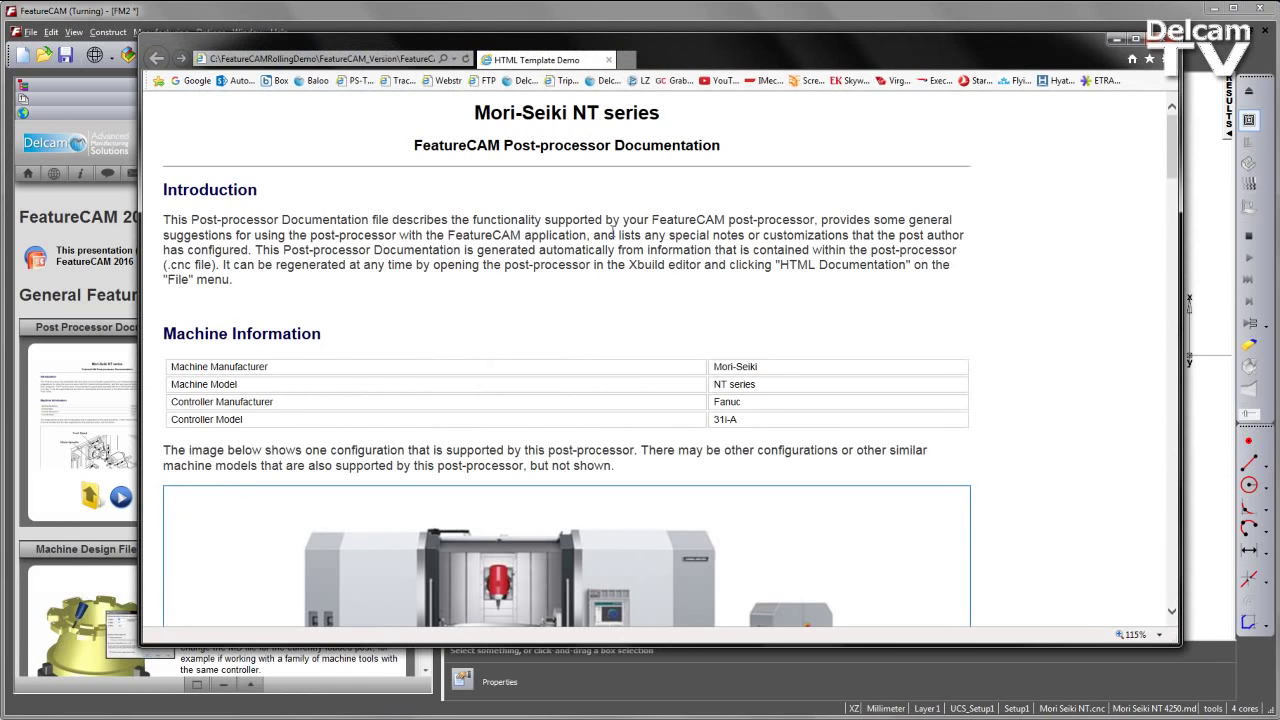
- Examine the generated documentation from the machine images and the Required Information entry through to the Post Variable Names and Transfers sections
scroll(483, 175, down, 2)
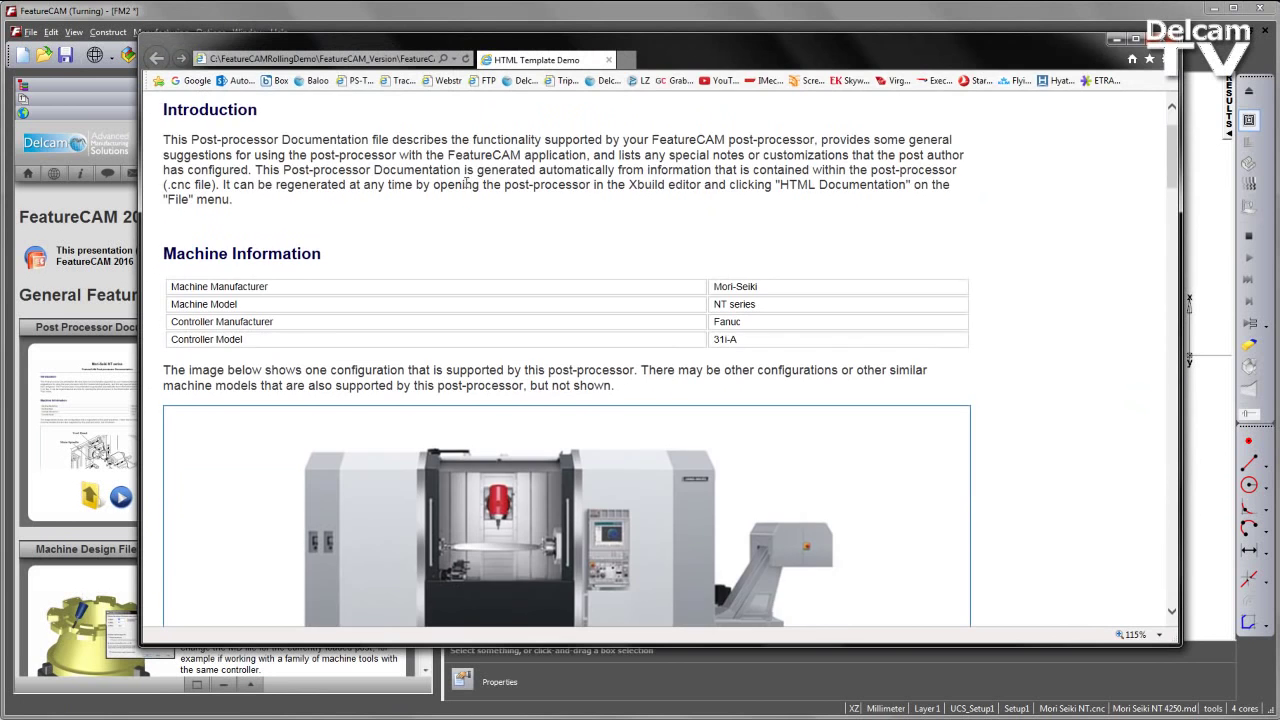
scroll(508, 349, down, 1)
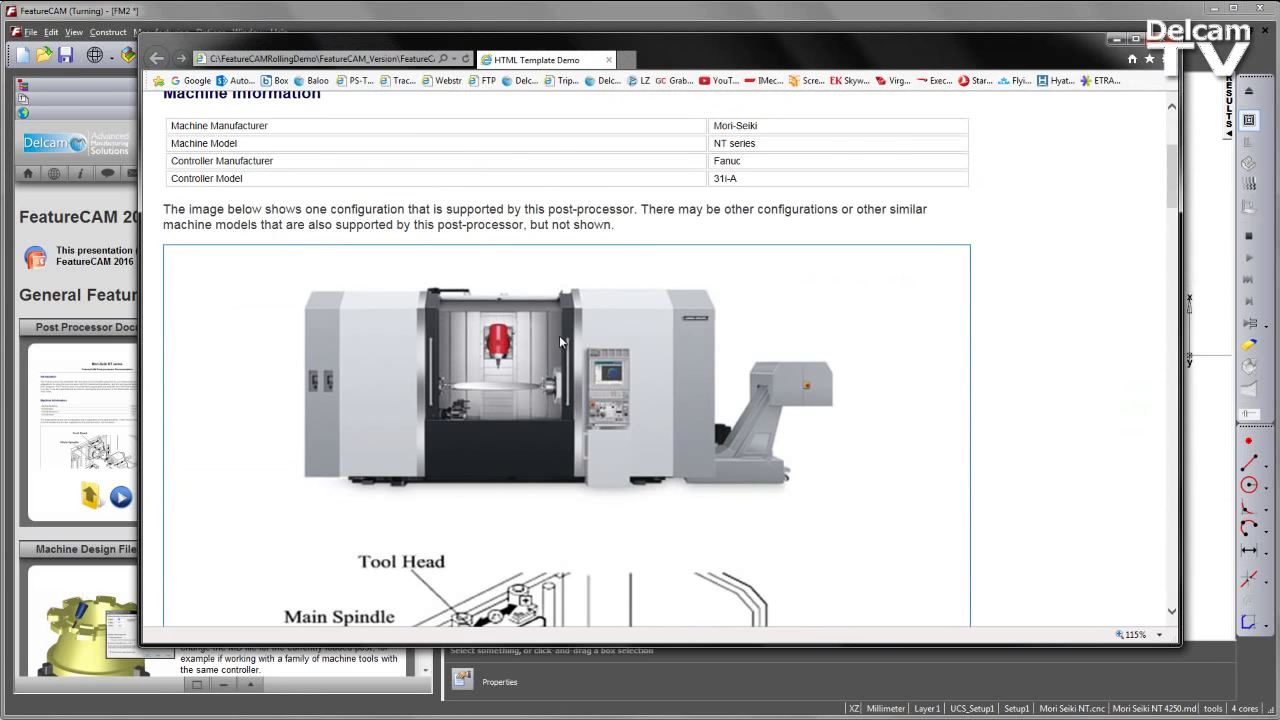
scroll(559, 340, down, 3)
scroll(562, 400, down, 1)
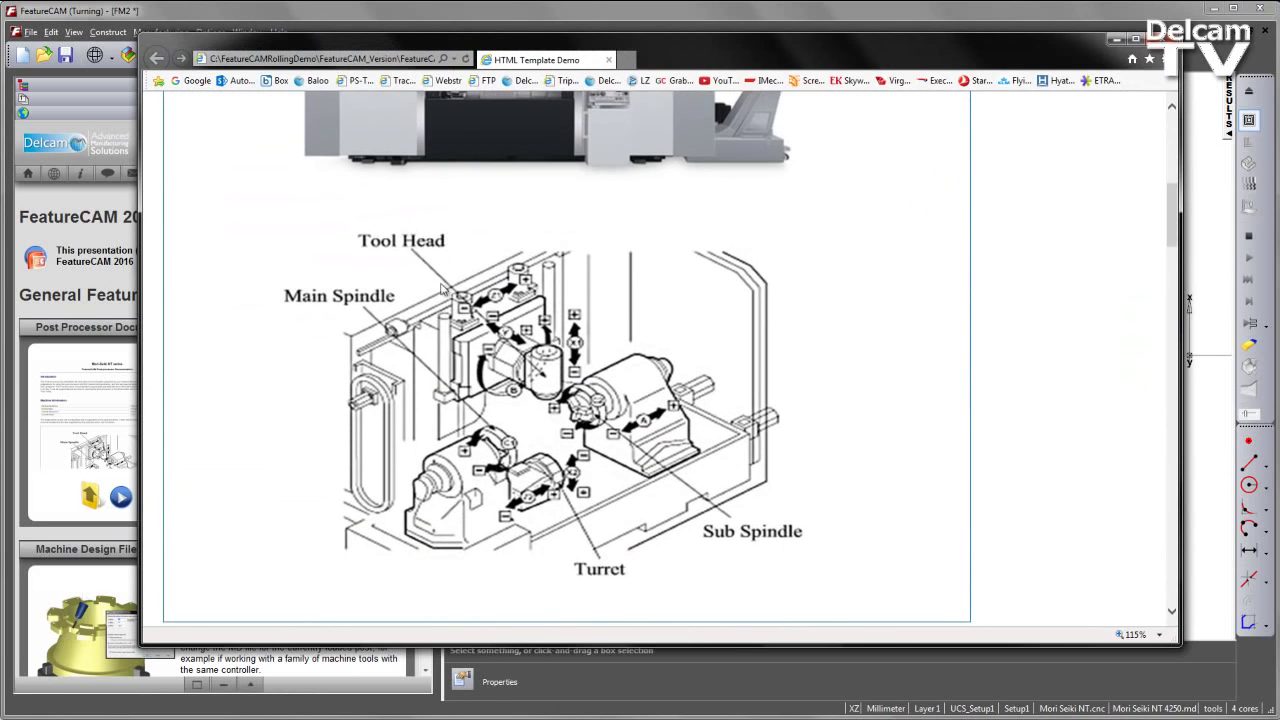
scroll(566, 310, down, 6)
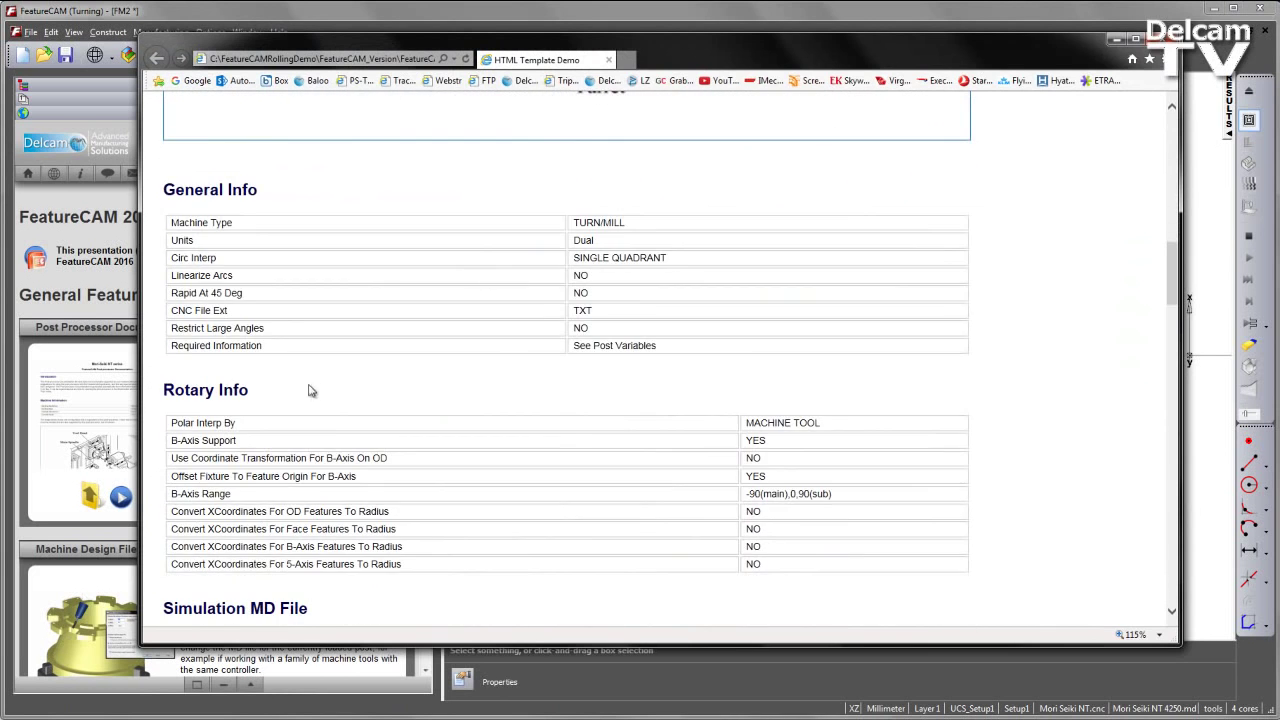
triple_click(190, 345)
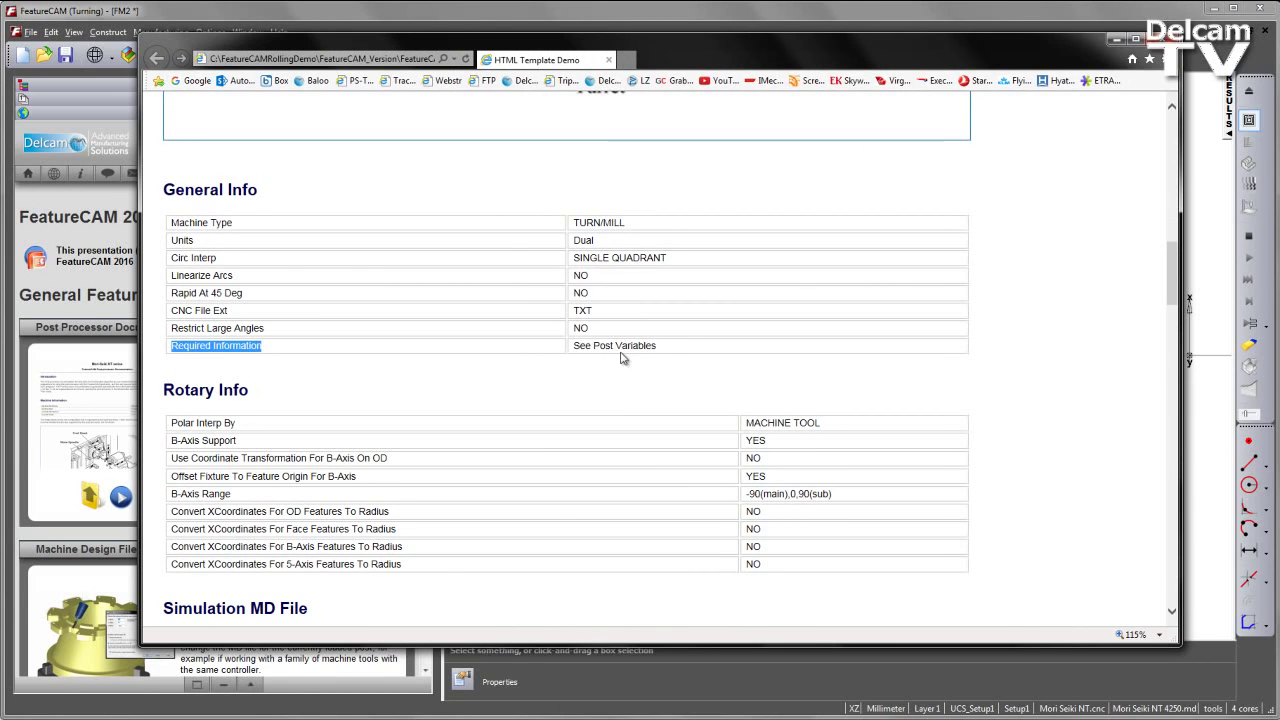
click(590, 375)
scroll(590, 326, down, 12)
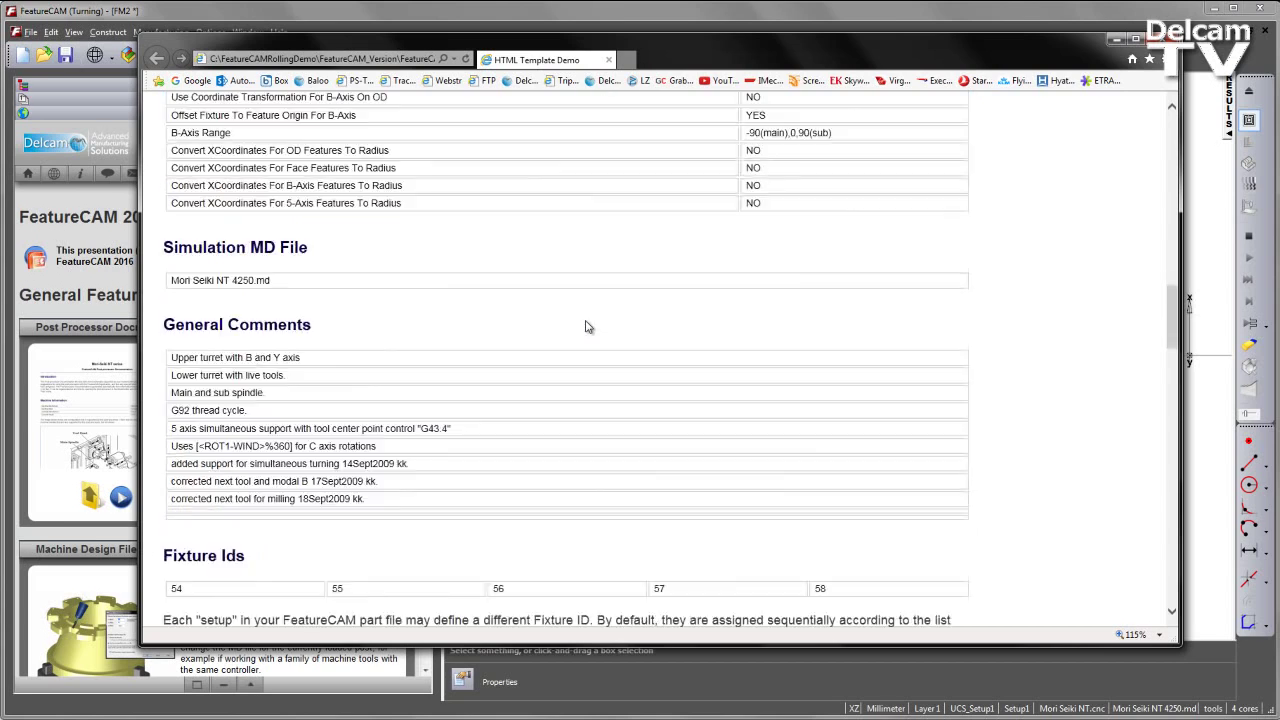
scroll(557, 291, down, 9)
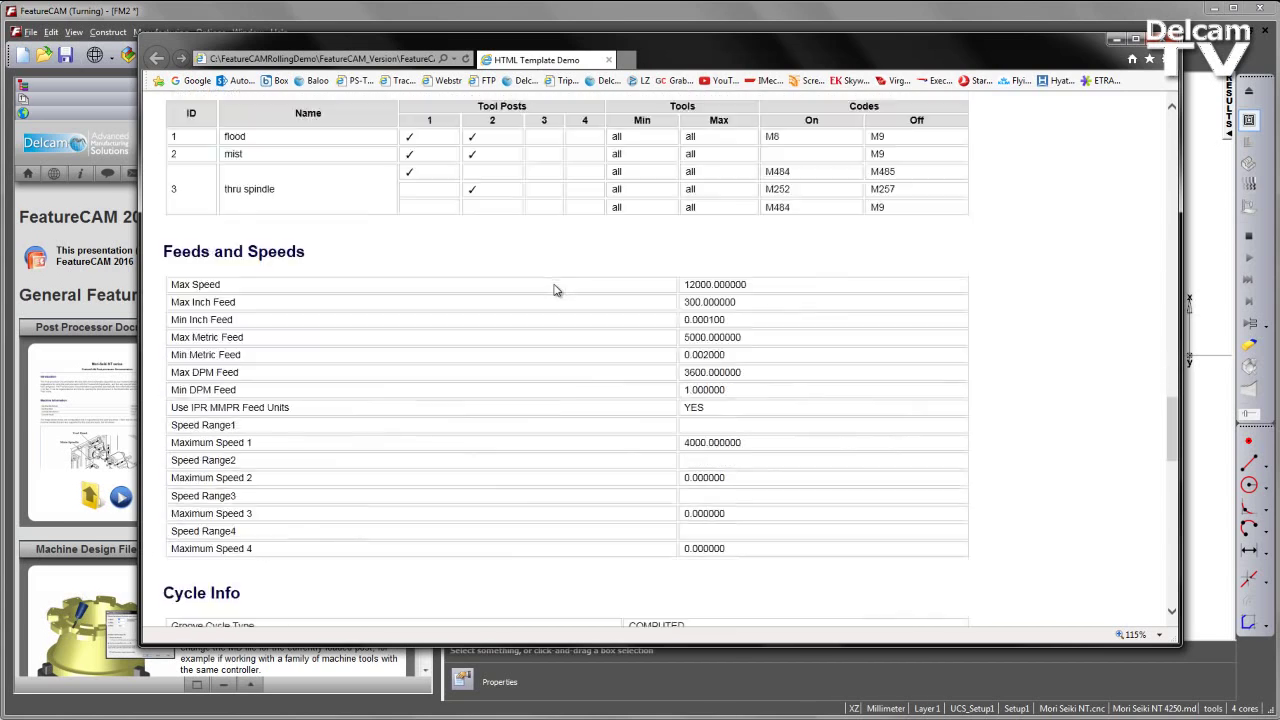
scroll(557, 291, down, 3)
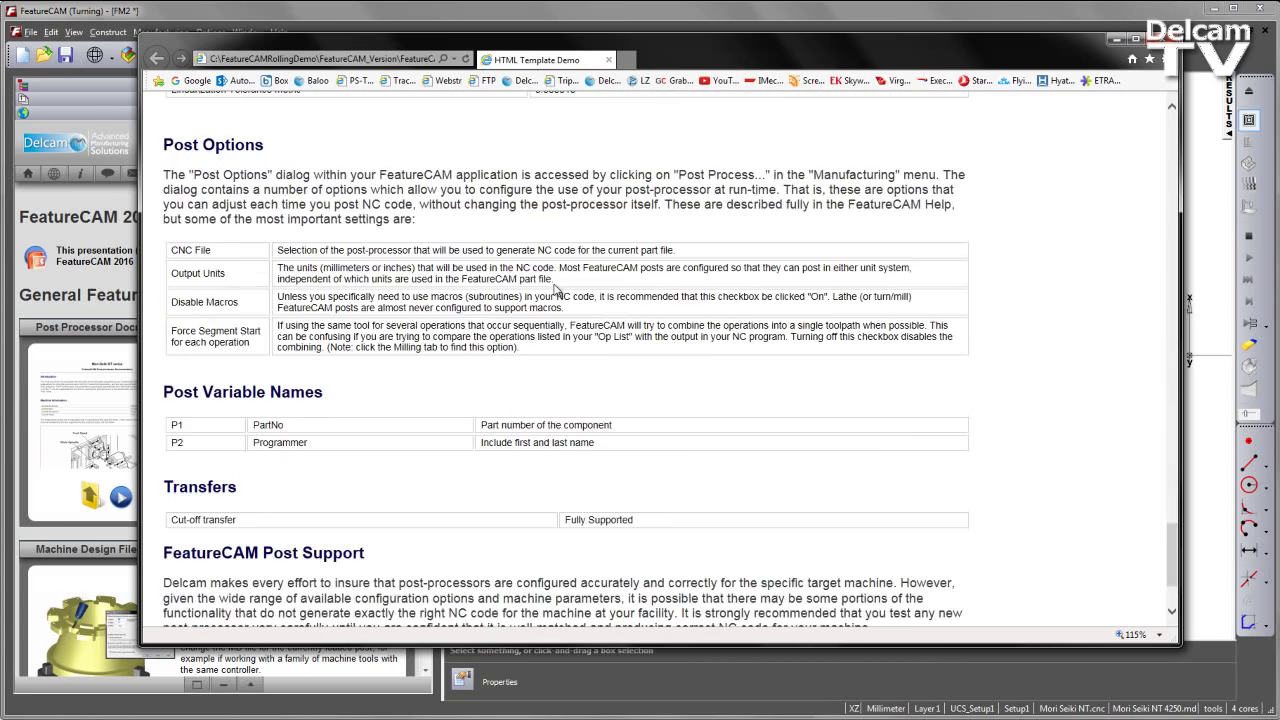